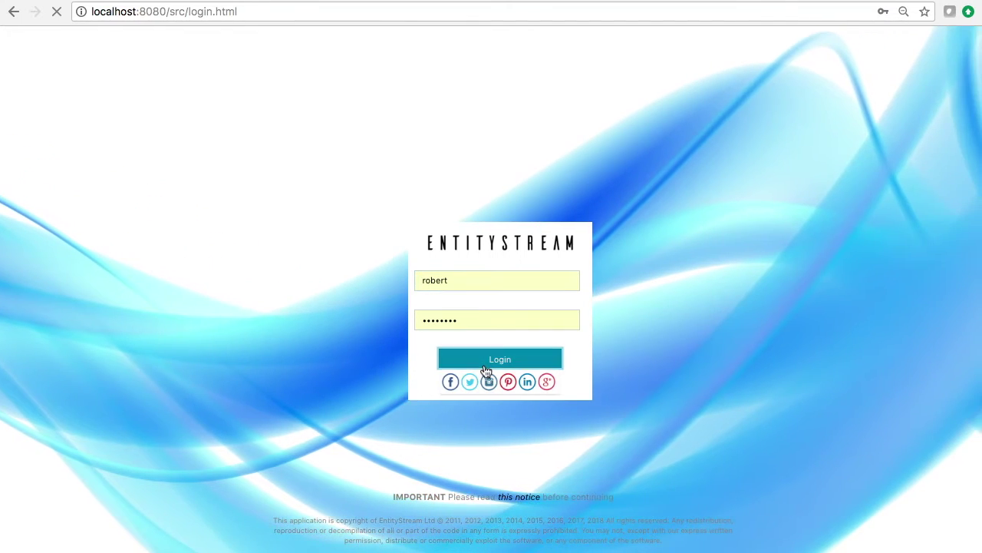
# Log in, then submit the login again after the session error to reach the main workspace.
pyautogui.click(485, 366)
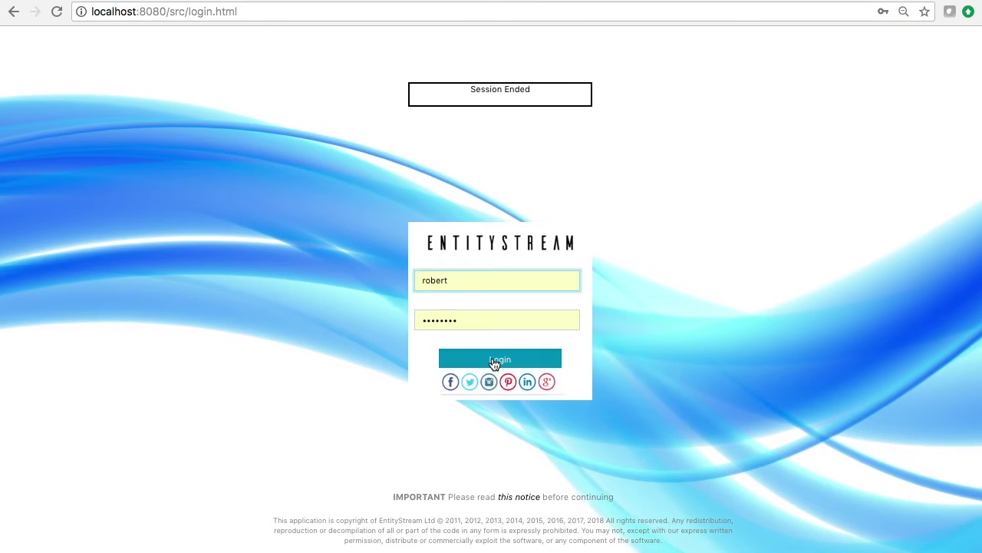
pyautogui.click(494, 361)
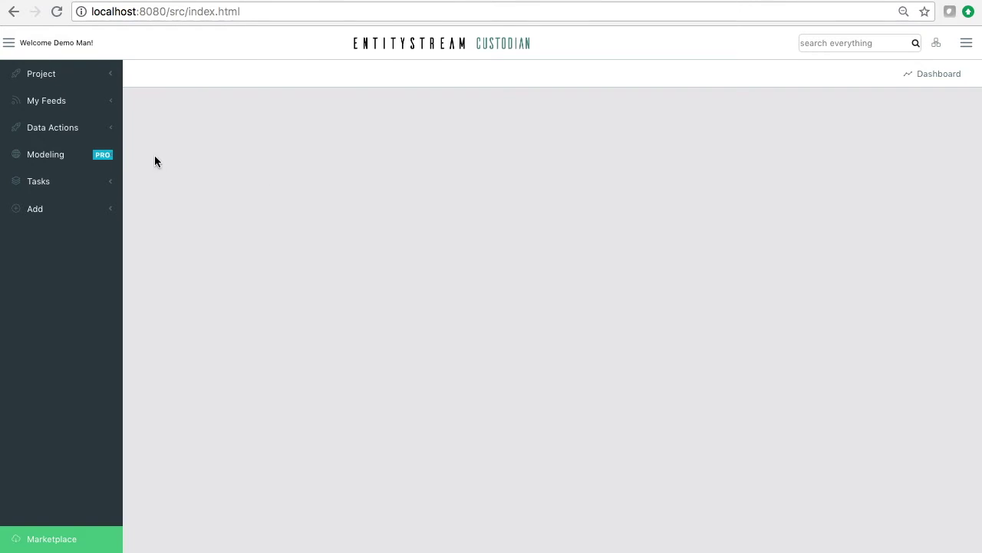
# Start a Monitor Folder feed from My Feeds using the saved monitored-folder setup.
pyautogui.click(70, 99)
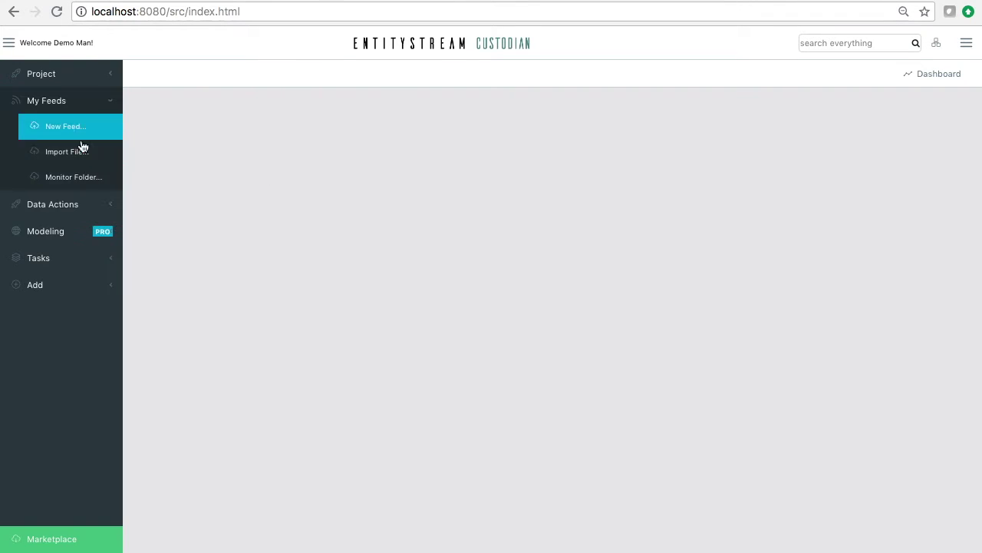
pyautogui.click(89, 185)
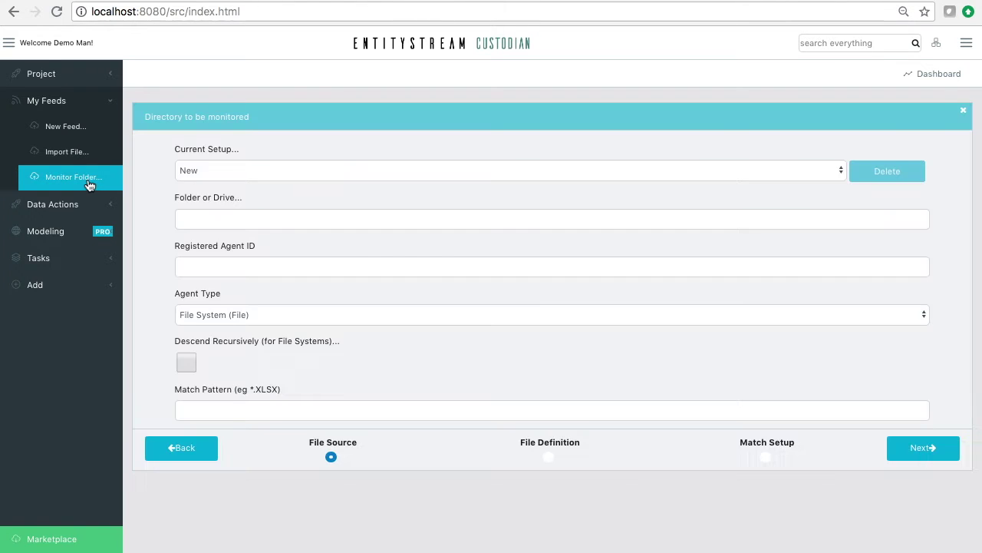
pyautogui.click(312, 170)
pyautogui.click(302, 182)
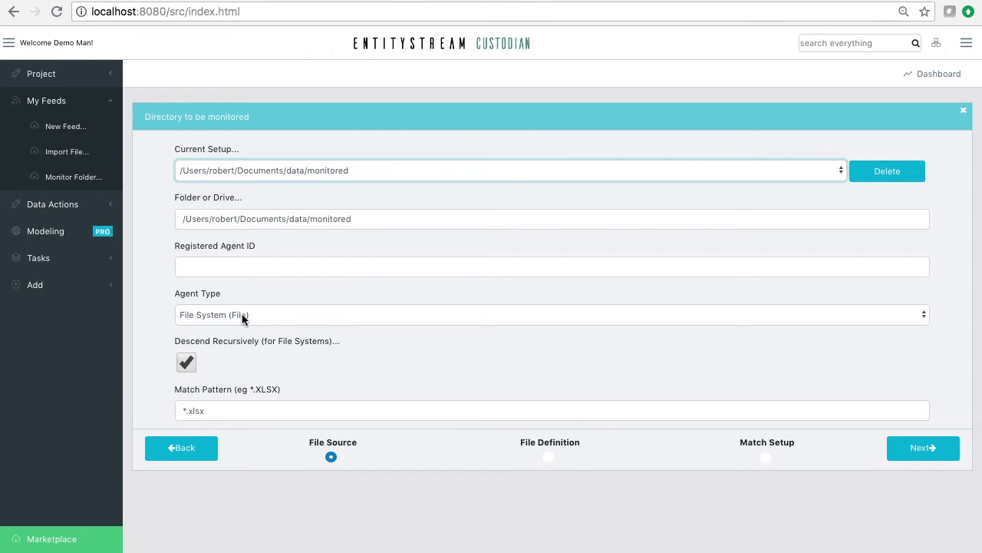
# Keep the File System agent type with the *.xlsx match pattern and advance to File Definition.
pyautogui.click(243, 317)
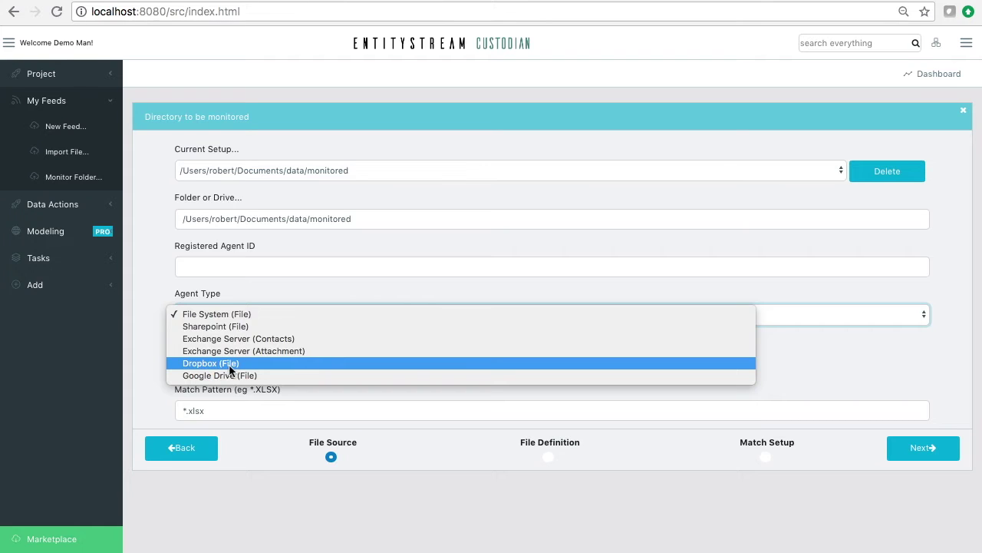
pyautogui.click(152, 287)
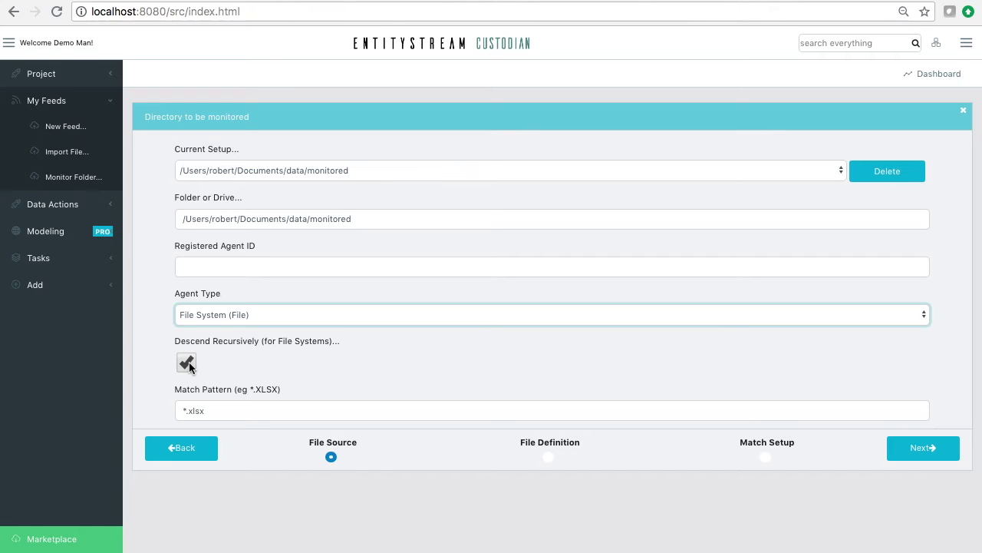
pyautogui.moveTo(215, 410); pyautogui.dragTo(189, 411)
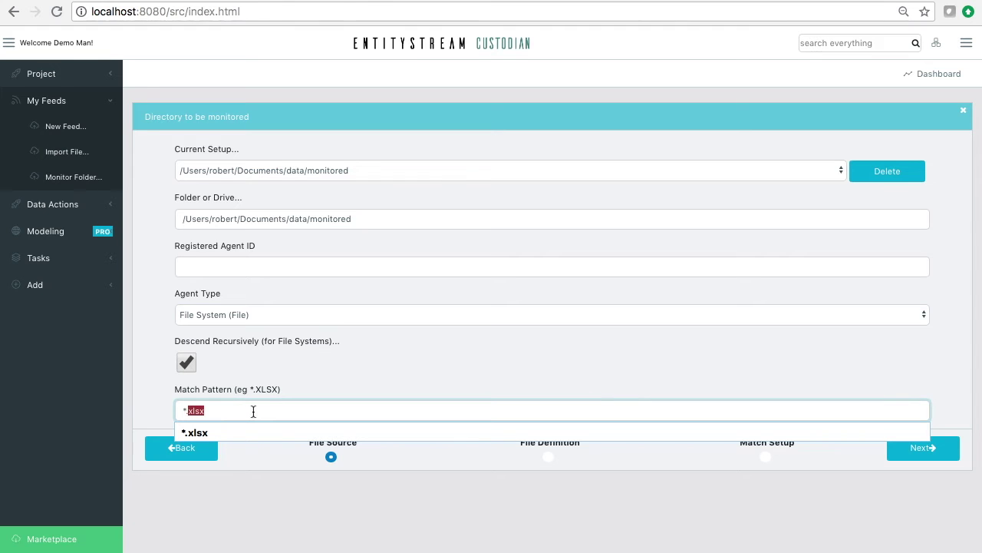
pyautogui.click(357, 388)
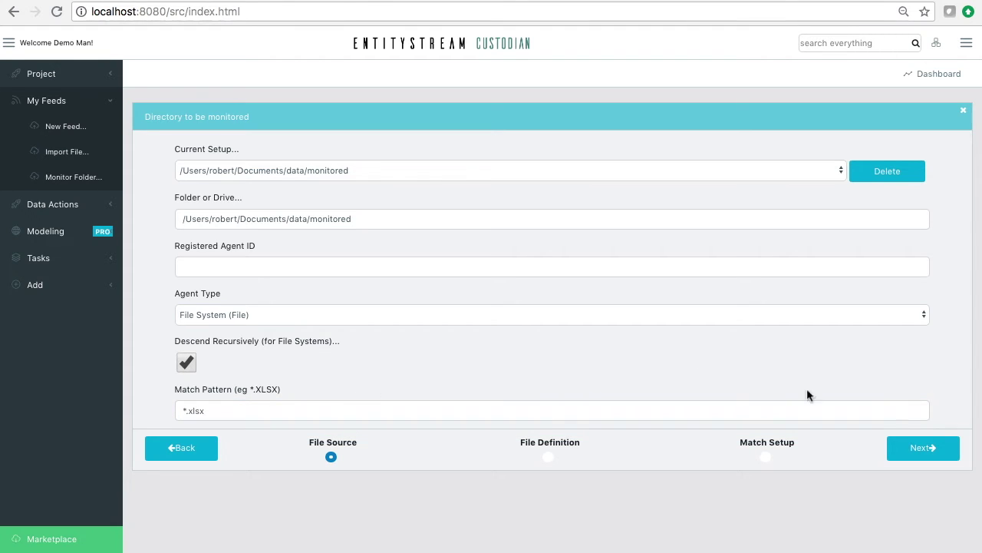
pyautogui.click(935, 449)
pyautogui.moveTo(201, 170); pyautogui.dragTo(167, 169)
# Keep Skip Lines at 1, pass through Match Setup, save the definition, and reload.
pyautogui.click(291, 252)
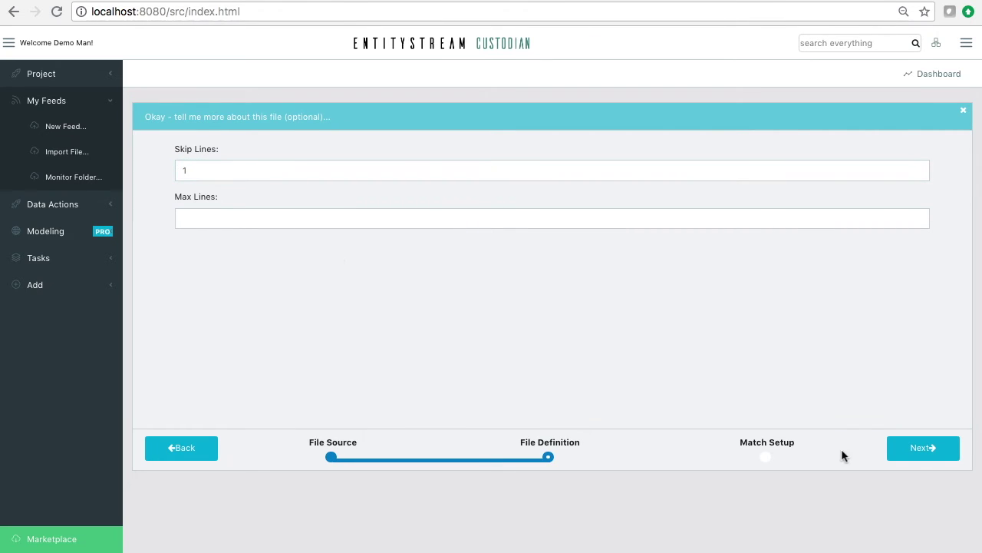
pyautogui.click(923, 447)
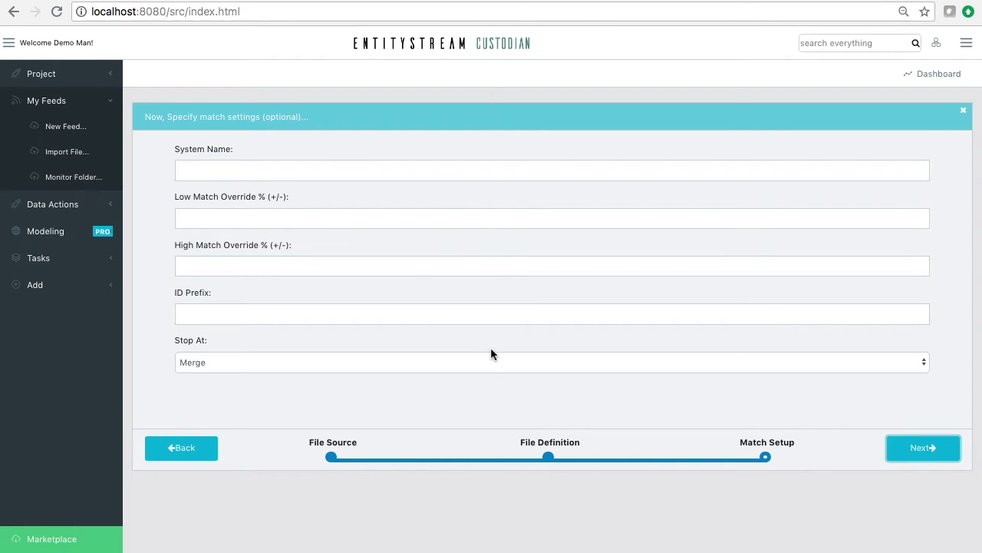
pyautogui.click(943, 454)
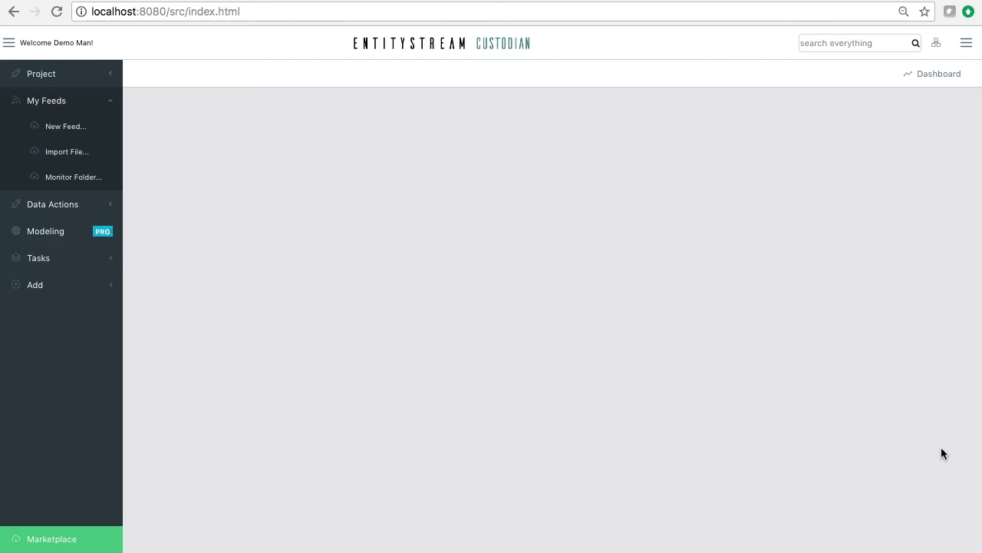
pyautogui.press('super+r')
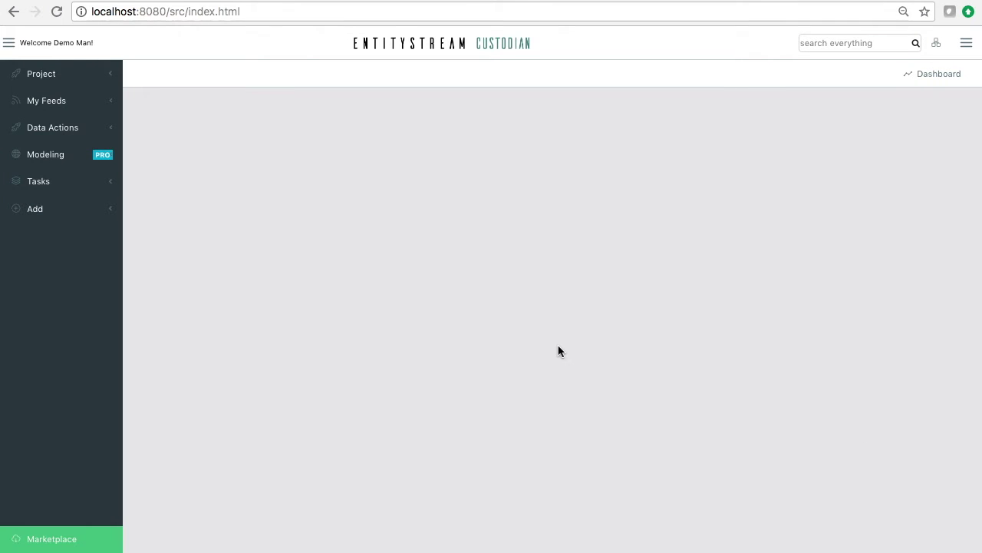
pyautogui.press('super+Tab')
pyautogui.press('super+Tab')
pyautogui.press('super+Tab')
pyautogui.press('super+Tab')
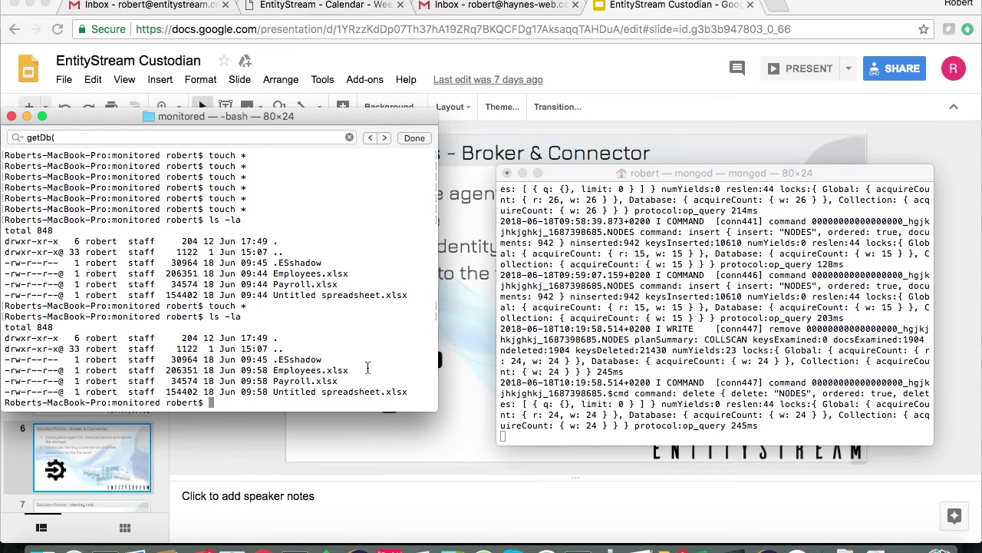
# Maximise the bash window and run pwd to show the monitored folder path.
pyautogui.click(265, 116)
pyautogui.moveTo(265, 117); pyautogui.dragTo(401, 130)
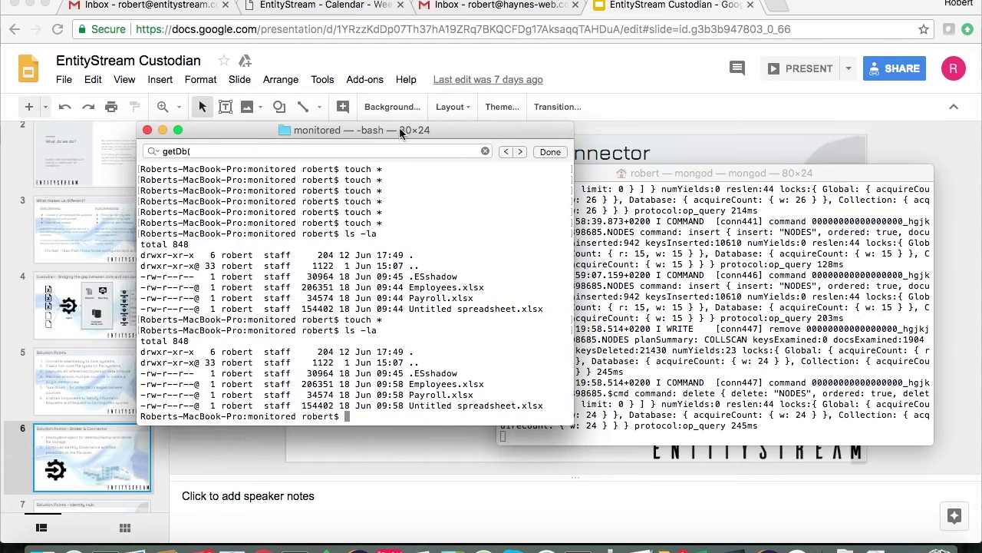
pyautogui.click(181, 130)
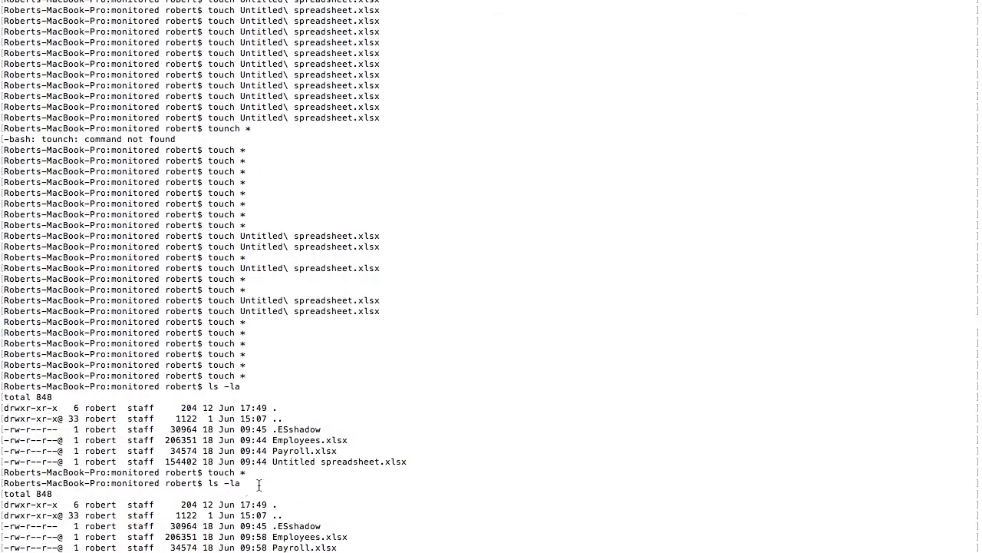
pyautogui.write('pwd')
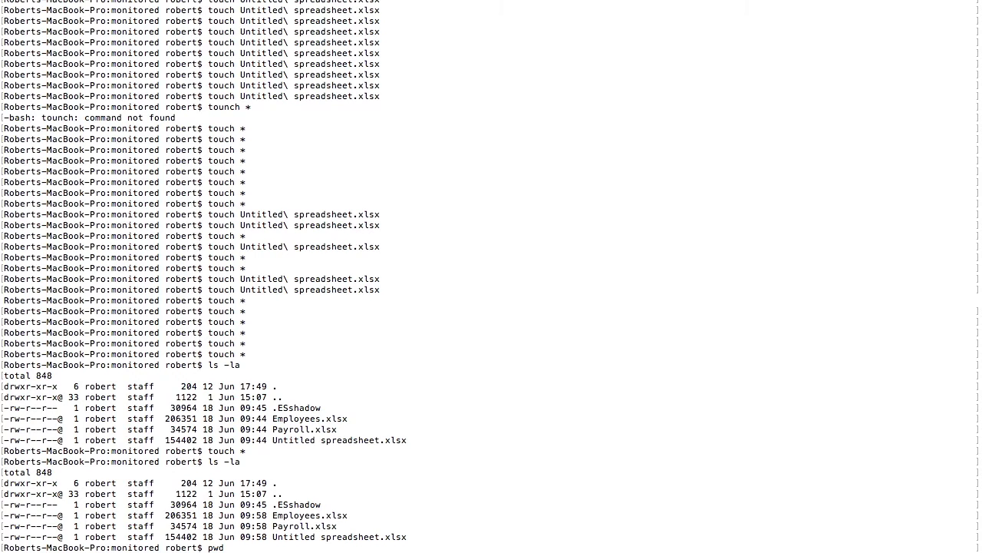
pyautogui.press('Return')
# List the folder's spreadsheets with ls -la to check their updated timestamps.
pyautogui.write('ls -la')
pyautogui.press('Return')
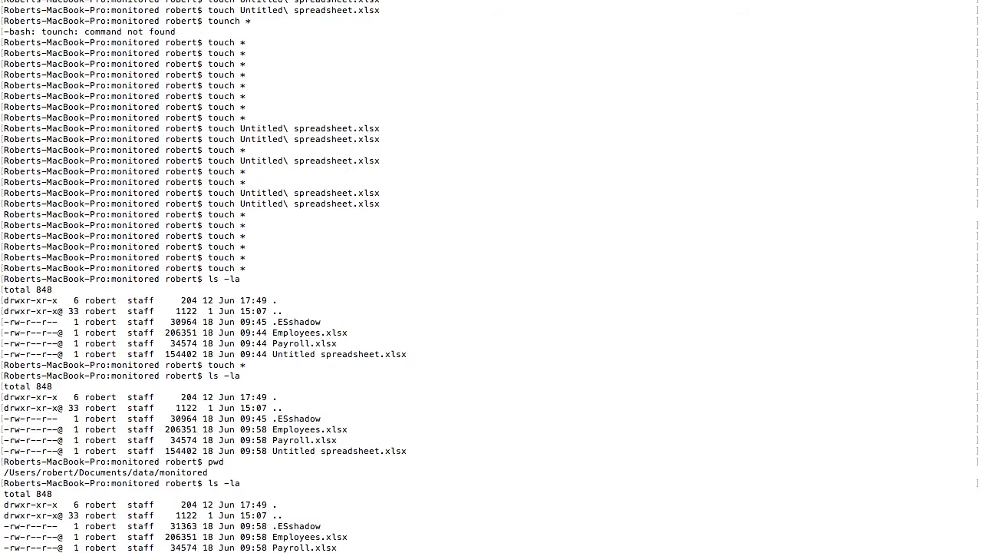
pyautogui.scroll(-1, 492, 279)
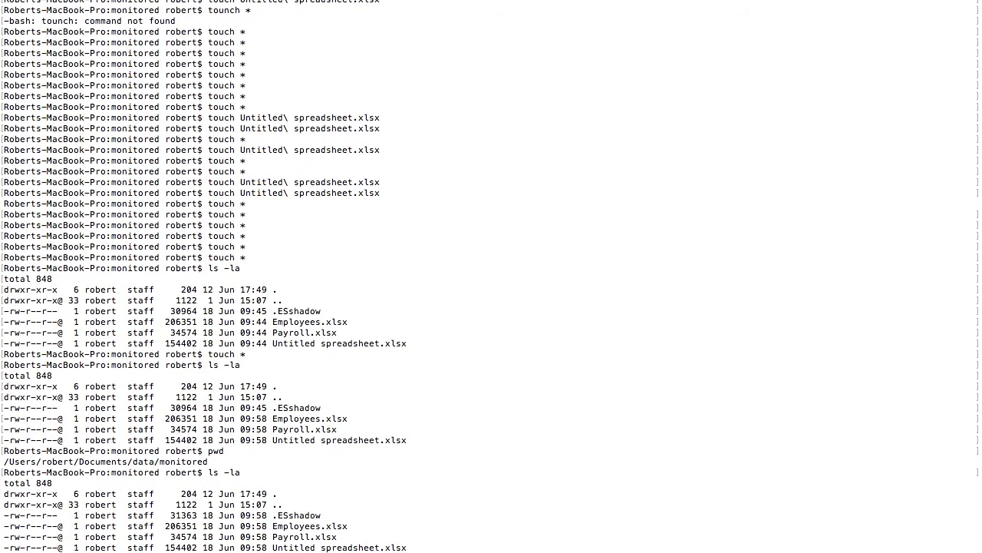
pyautogui.scroll(-4, 491, 279)
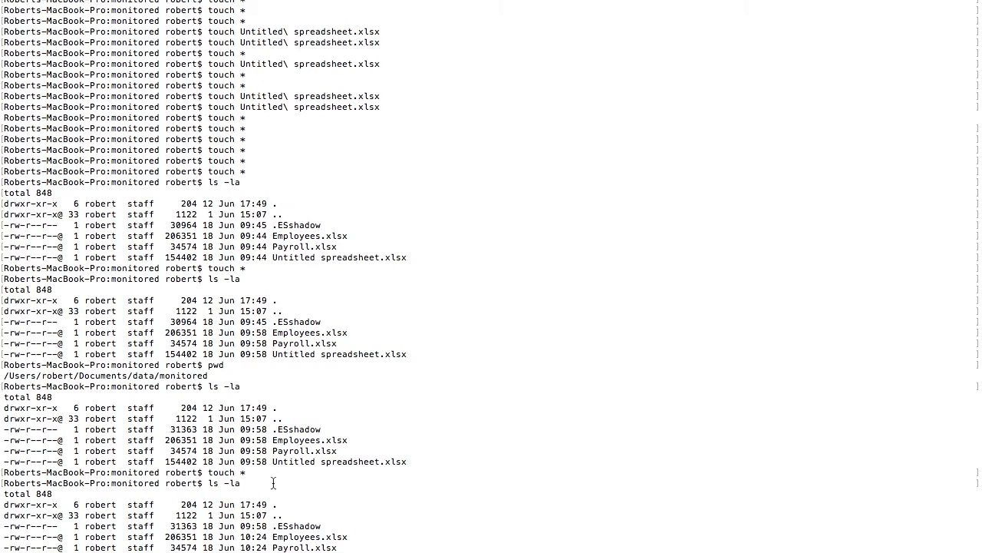
pyautogui.press('super+Tab')
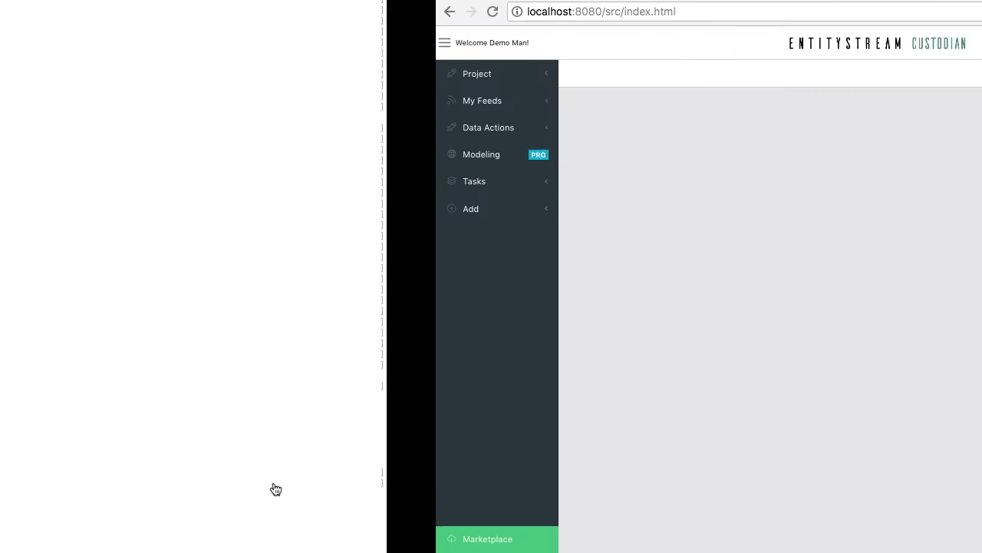
# Reload the dashboard and browse the Modeling menu until PERSON, Religion, Race and Underage tiles show.
pyautogui.press('super+r')
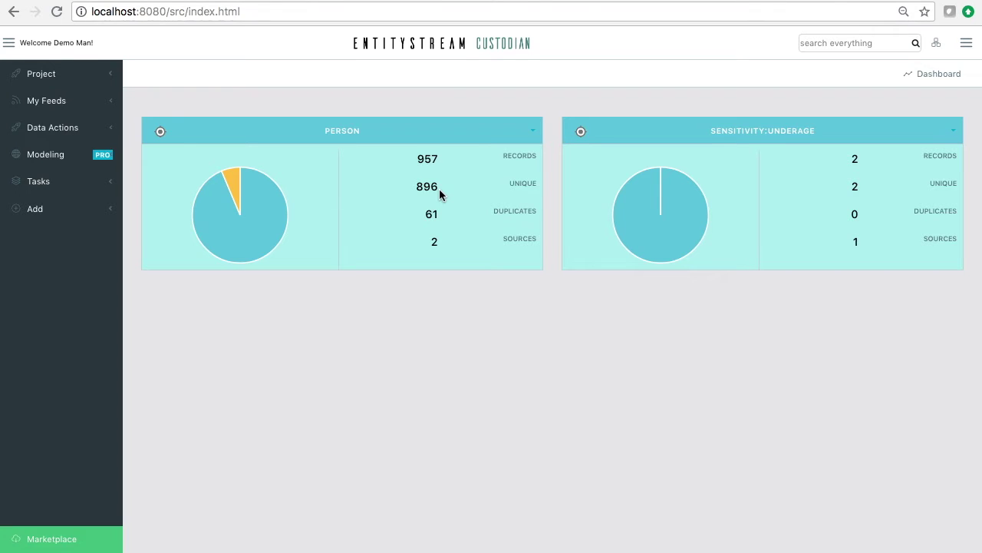
pyautogui.click(73, 160)
pyautogui.click(73, 209)
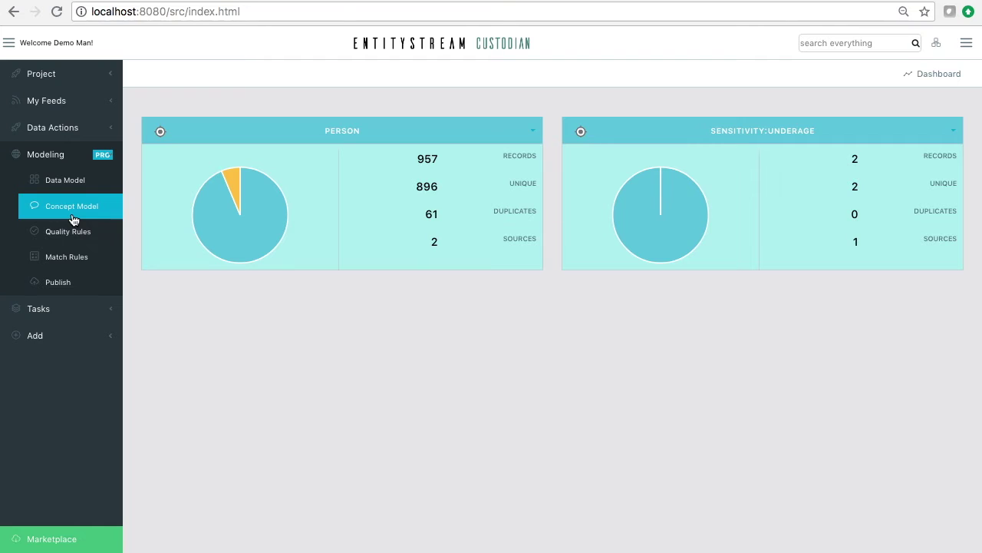
pyautogui.click(68, 161)
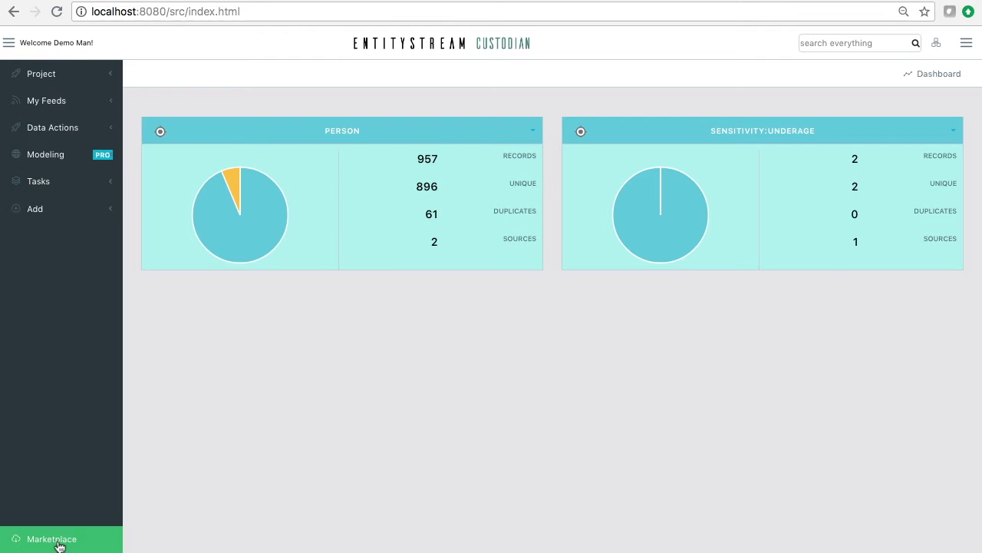
pyautogui.click(60, 544)
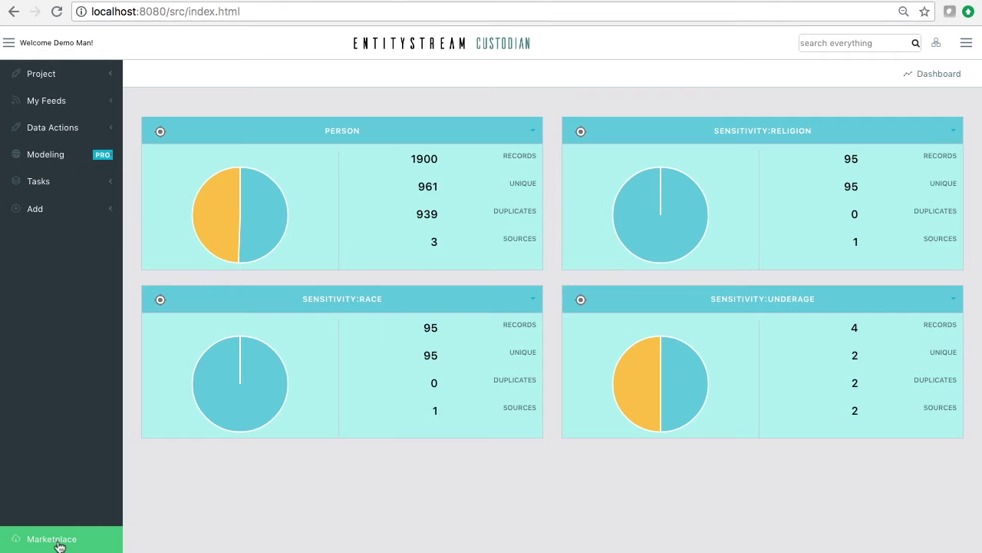
# Review the finished spreadsheet job messages, then fold away the Data Actions submenu.
pyautogui.doubleClick(433, 242)
pyautogui.click(967, 44)
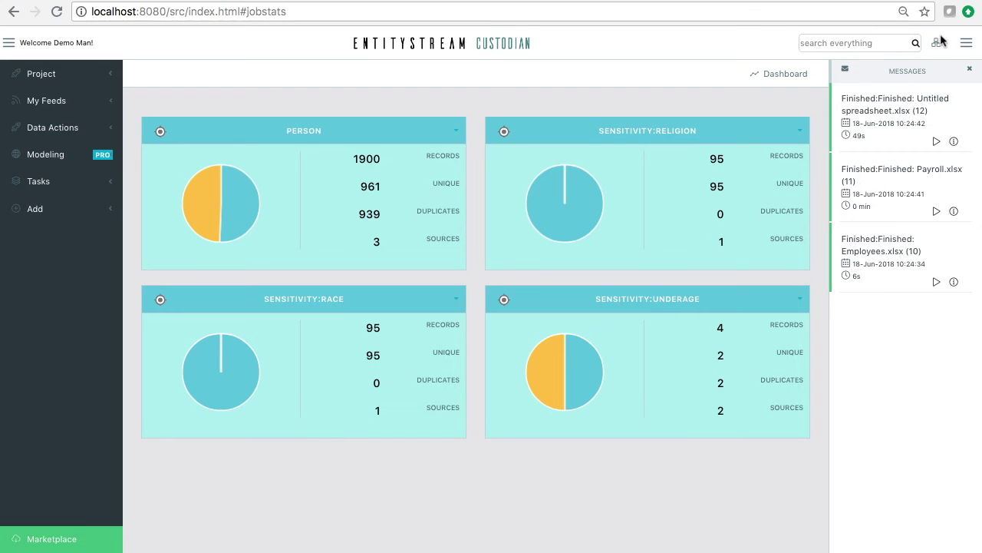
pyautogui.moveTo(956, 145)
pyautogui.click(966, 43)
pyautogui.click(40, 131)
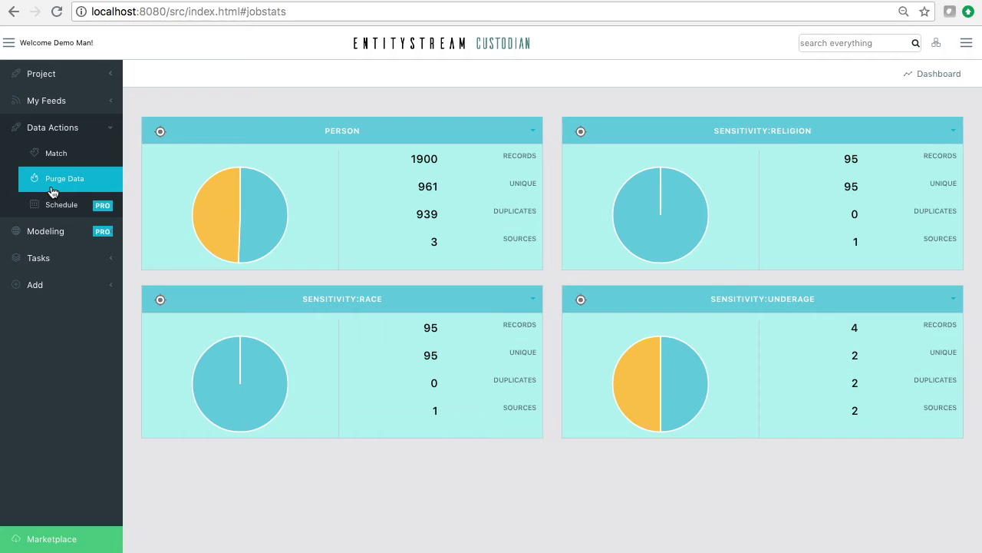
pyautogui.click(966, 43)
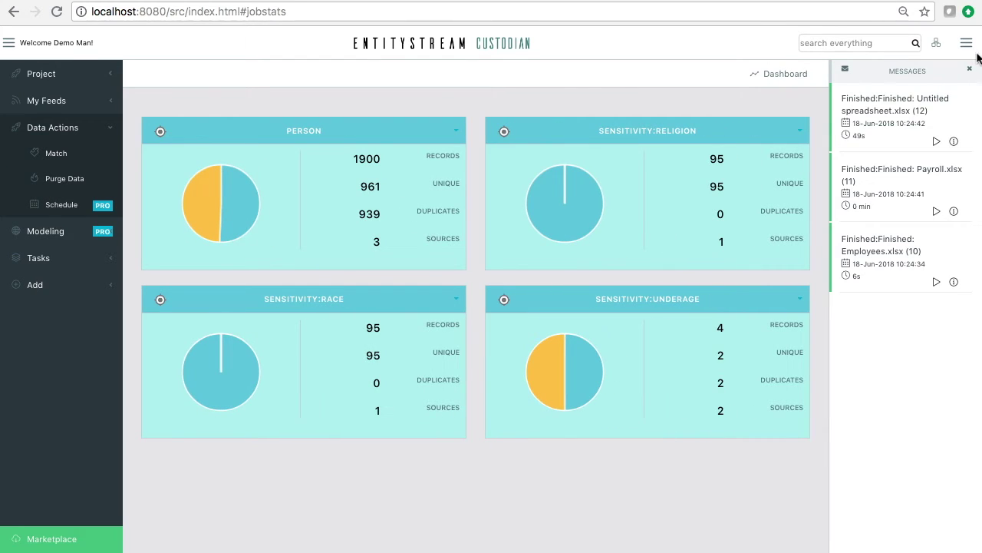
pyautogui.click(967, 46)
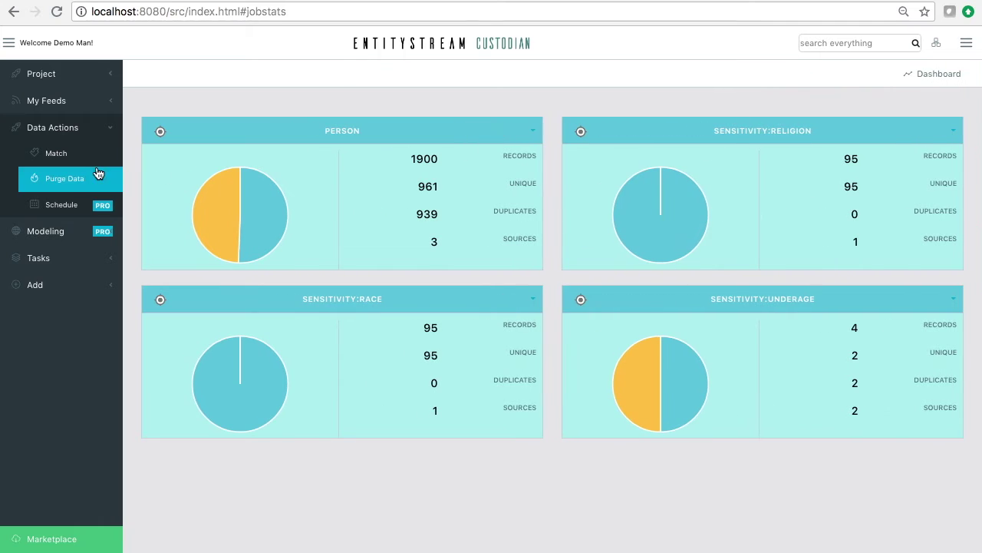
pyautogui.click(53, 135)
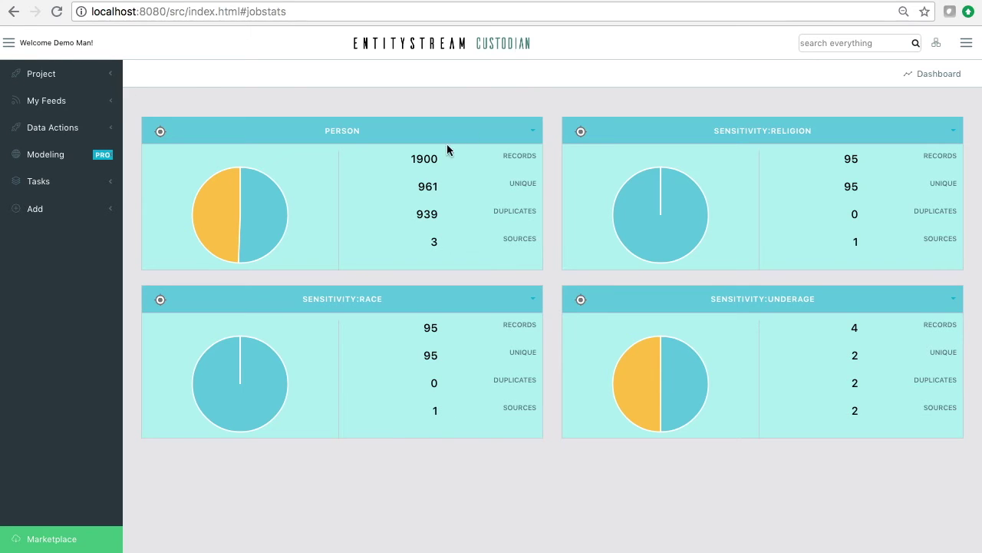
pyautogui.moveTo(441, 190); pyautogui.dragTo(416, 189)
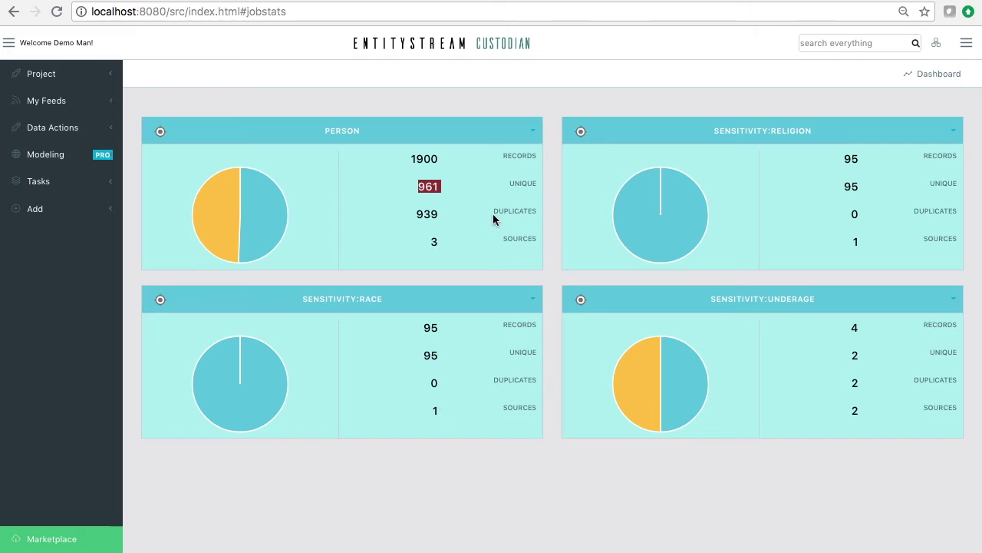
pyautogui.moveTo(442, 215); pyautogui.dragTo(434, 243)
pyautogui.moveTo(445, 161); pyautogui.dragTo(411, 159)
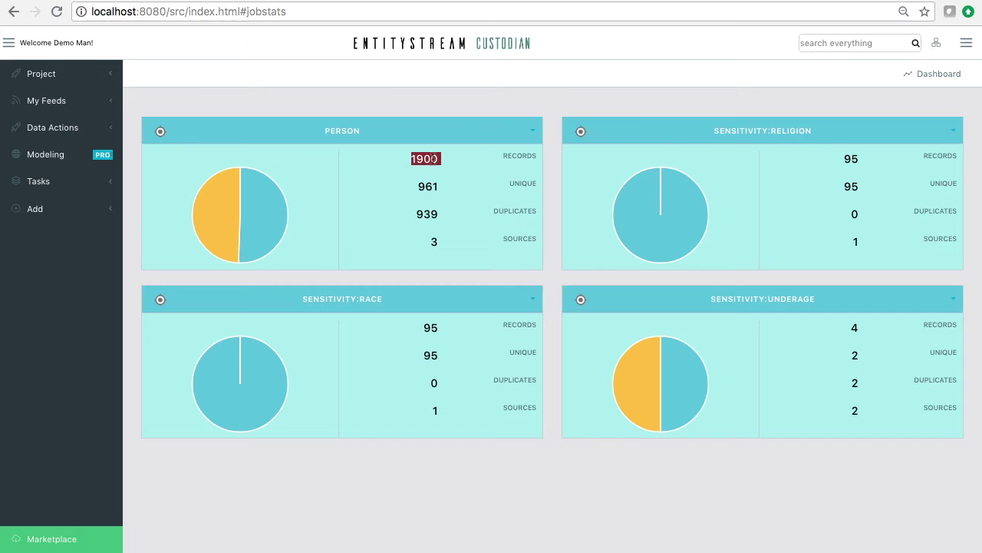
pyautogui.click(533, 132)
pyautogui.click(933, 109)
pyautogui.click(955, 135)
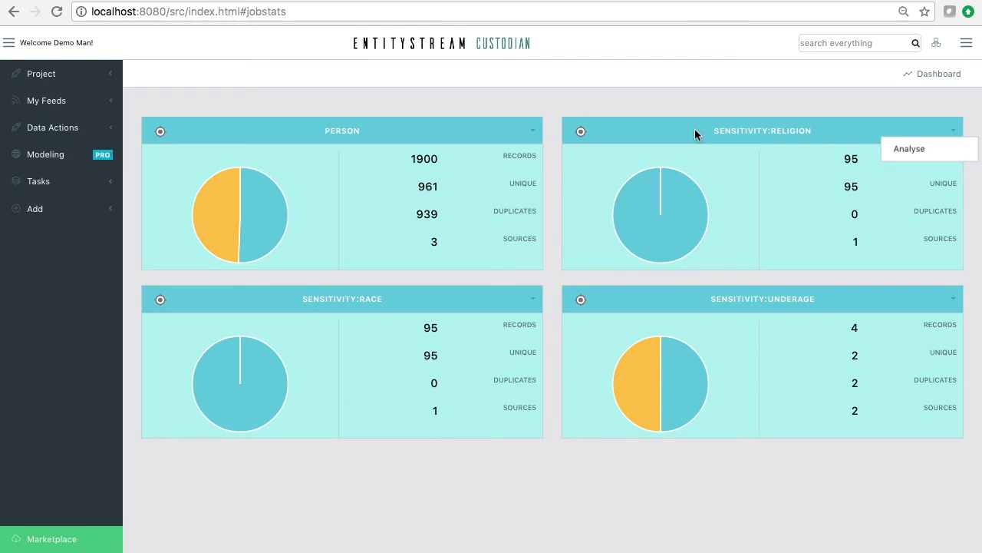
pyautogui.click(319, 299)
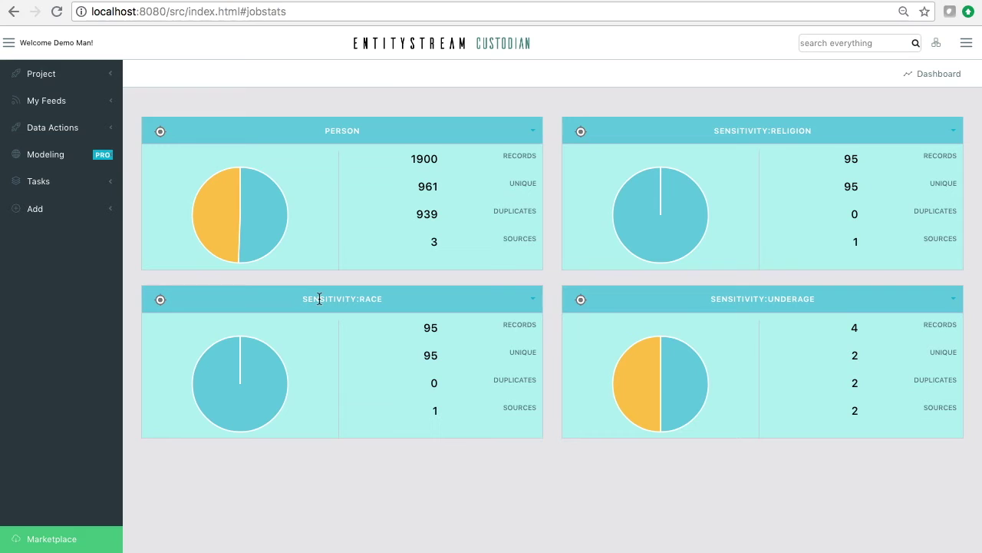
pyautogui.click(954, 132)
pyautogui.click(910, 148)
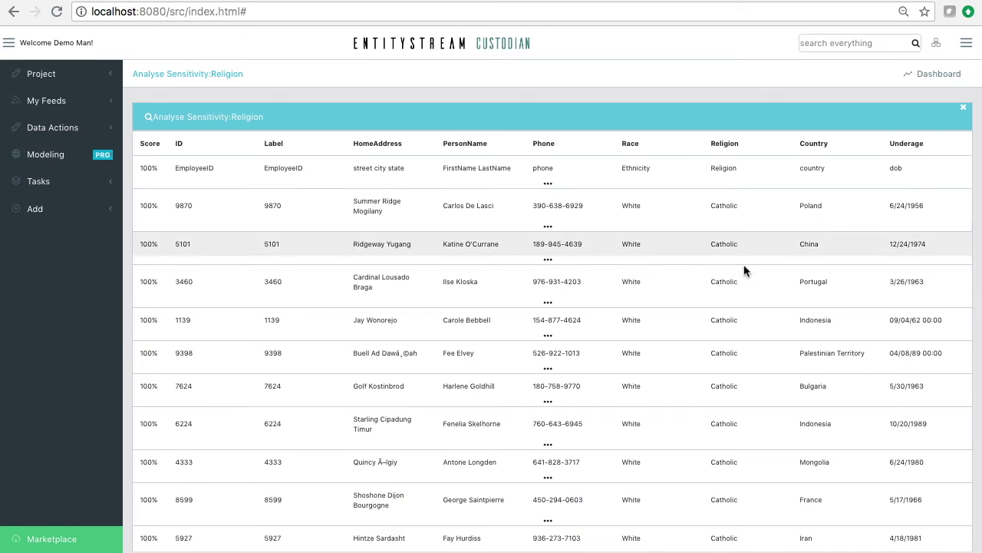
pyautogui.scroll(-4, 732, 295)
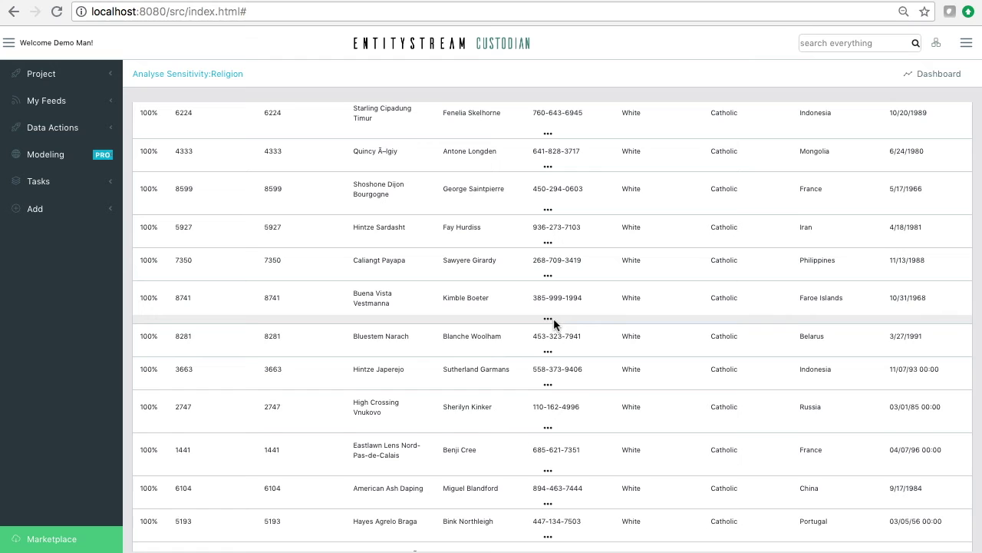
pyautogui.click(548, 318)
pyautogui.scroll(-3, 546, 369)
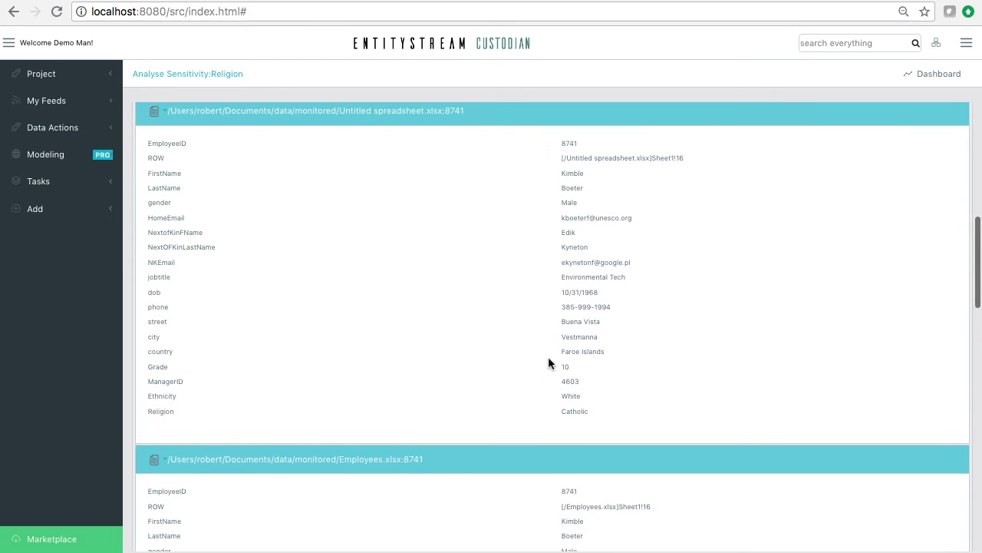
pyautogui.scroll(2, 550, 319)
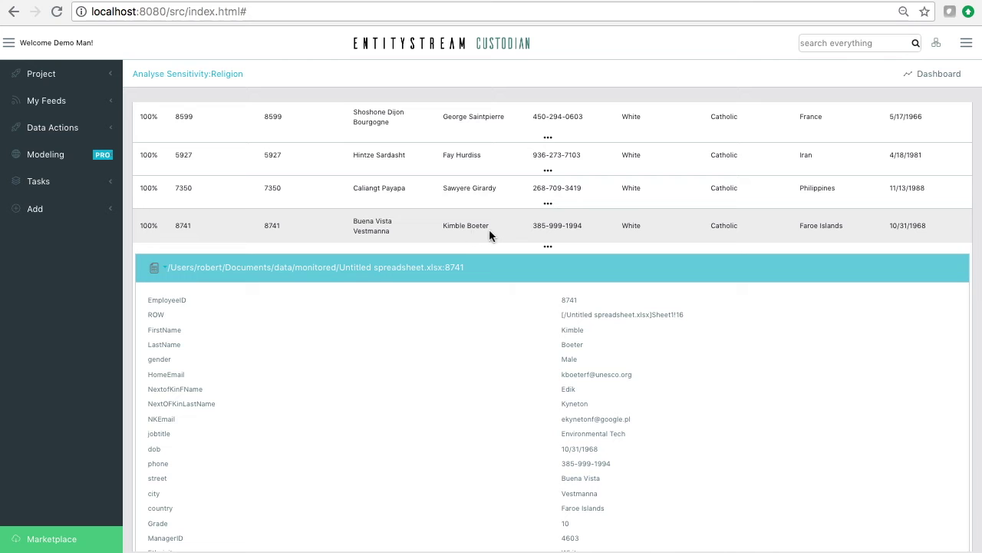
pyautogui.scroll(-2, 576, 353)
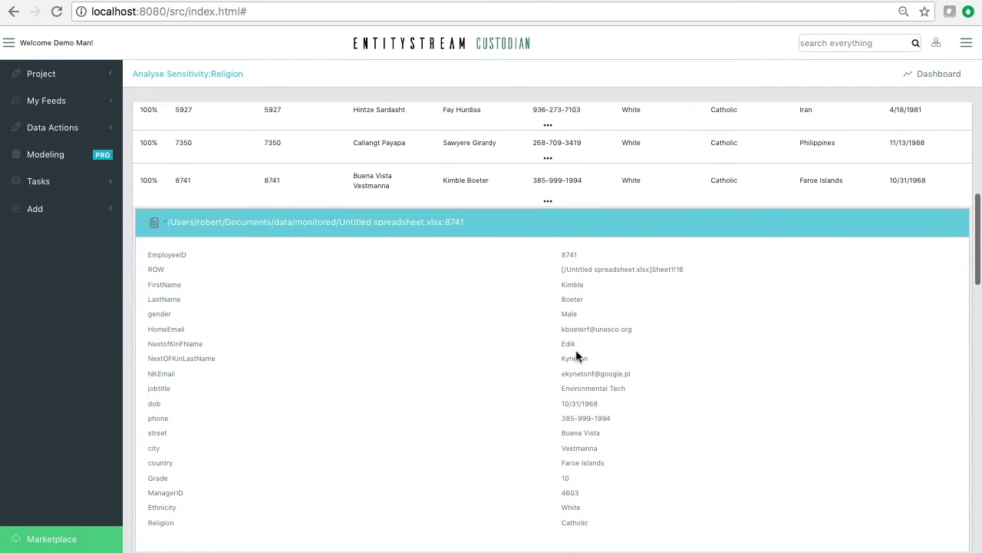
pyautogui.scroll(2, 554, 349)
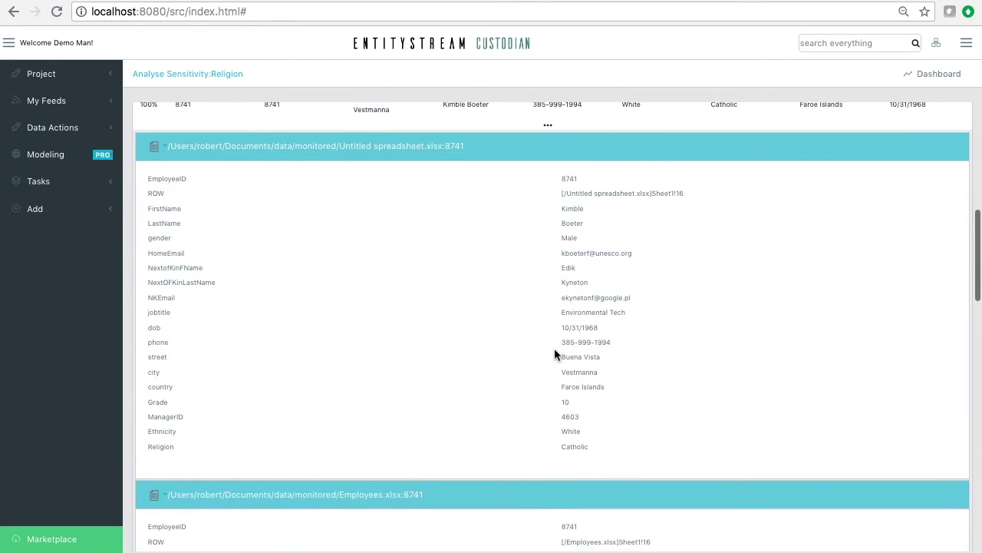
pyautogui.scroll(-5, 551, 392)
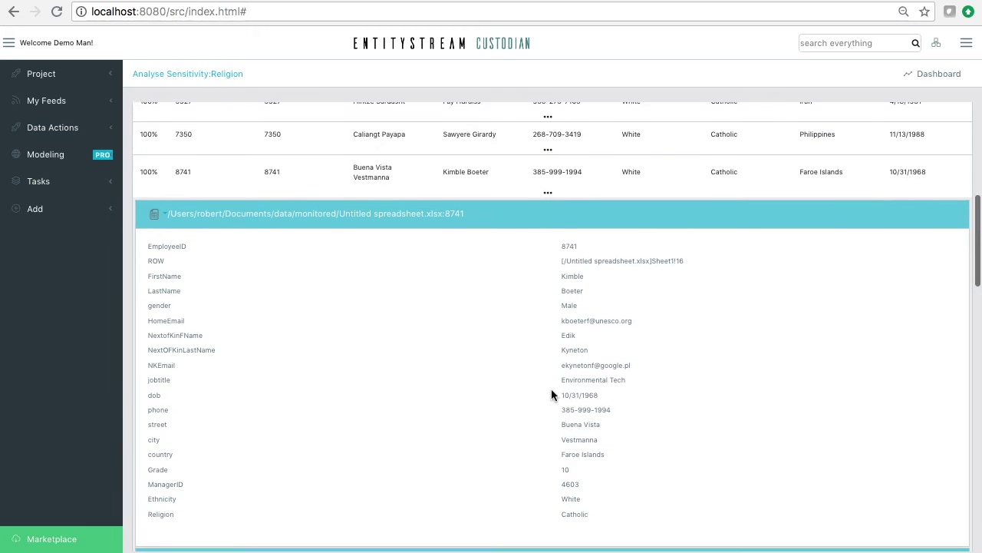
pyautogui.scroll(-5, 551, 389)
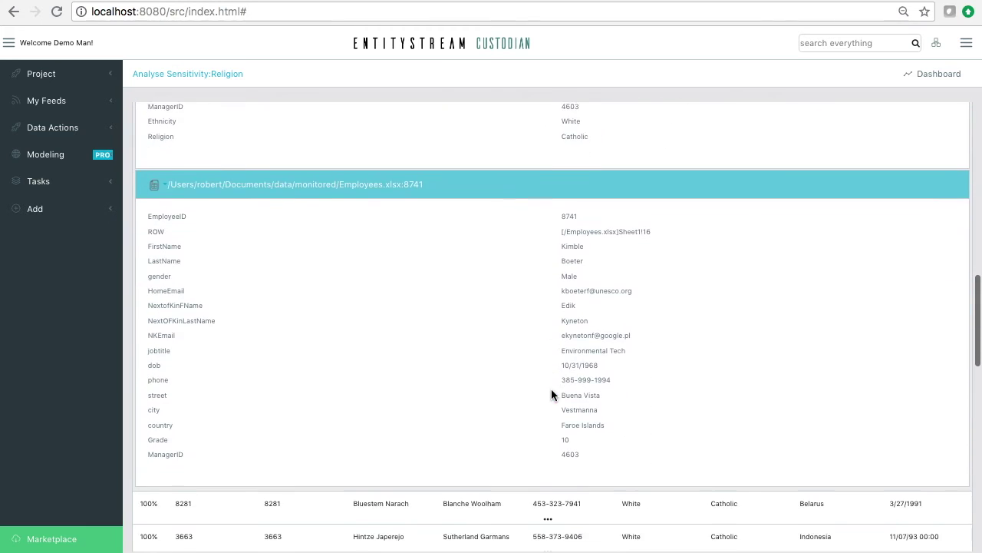
pyautogui.scroll(3, 551, 389)
pyautogui.scroll(5, 551, 388)
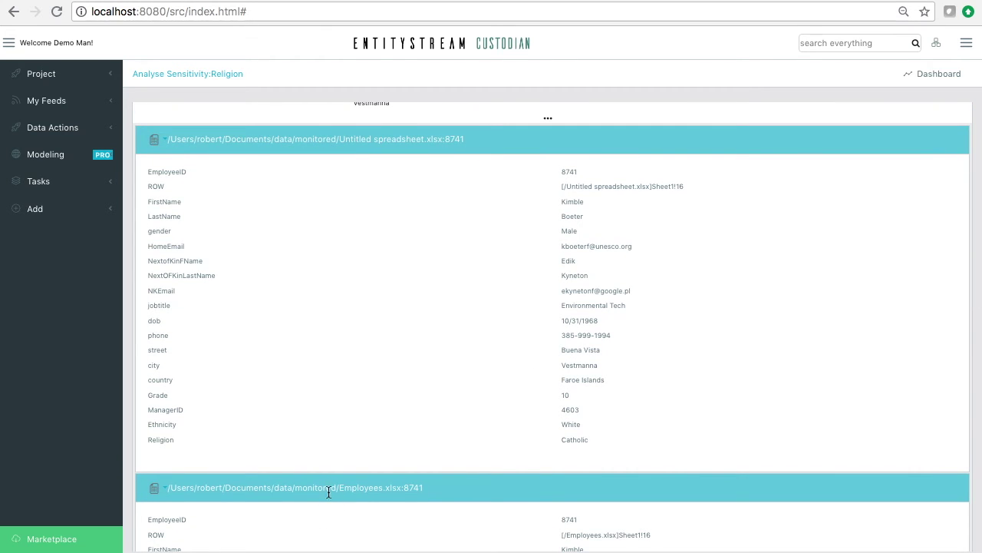
pyautogui.scroll(-3, 667, 380)
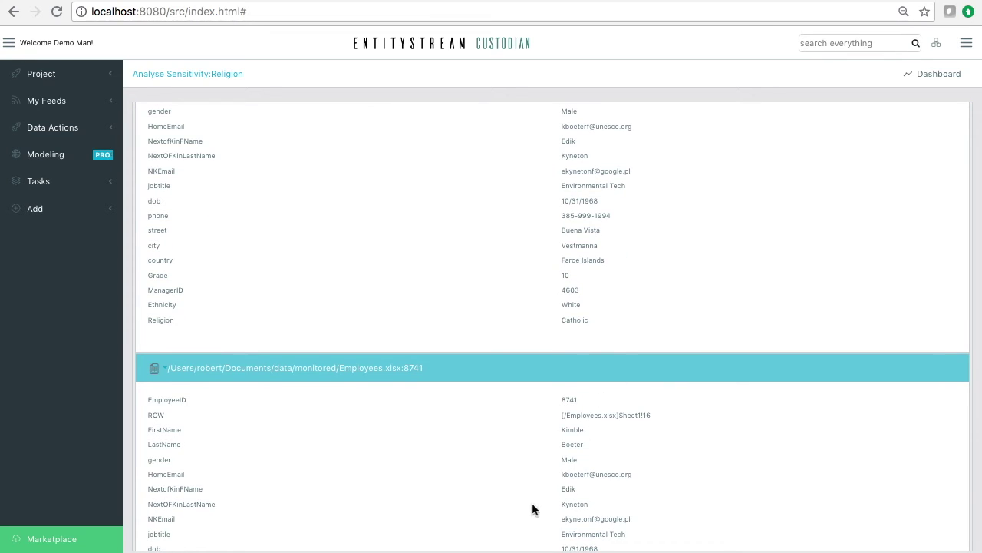
pyautogui.scroll(4, 554, 327)
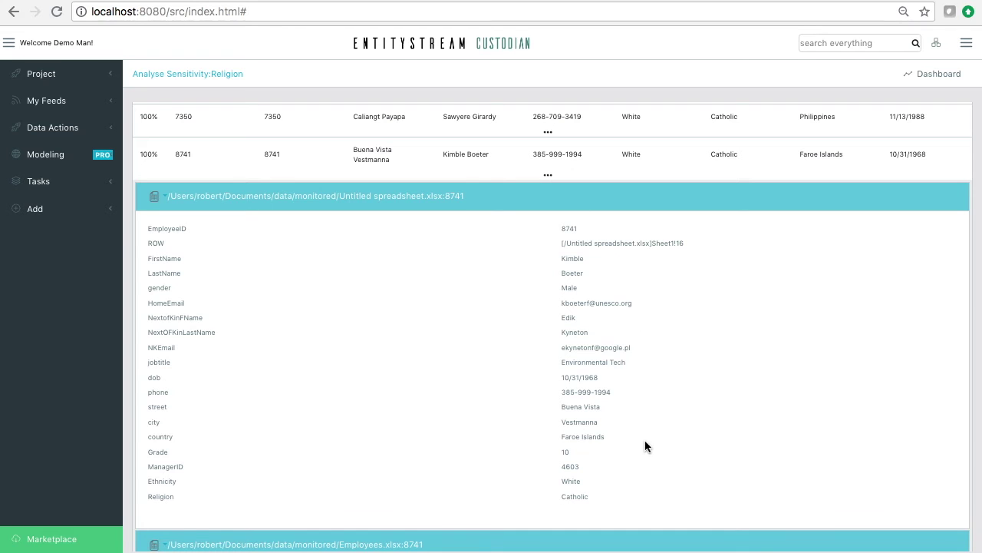
pyautogui.moveTo(692, 245); pyautogui.dragTo(556, 247)
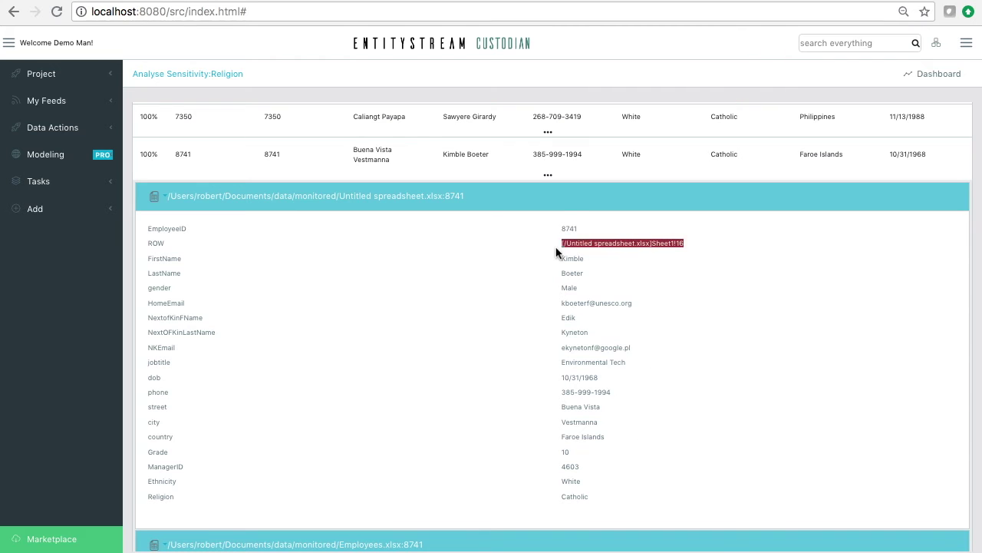
pyautogui.click(626, 255)
pyautogui.moveTo(683, 244); pyautogui.dragTo(651, 243)
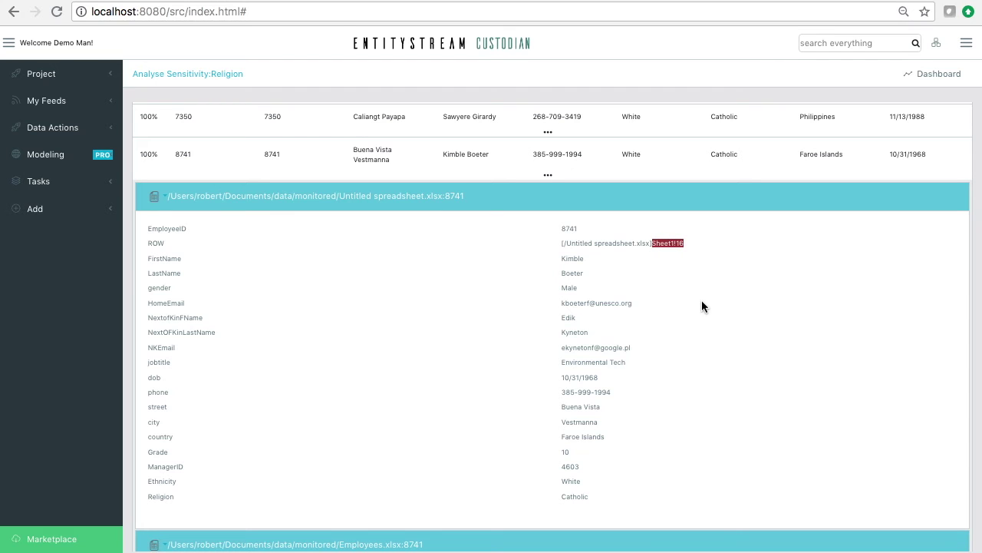
pyautogui.click(688, 244)
pyautogui.scroll(-5, 626, 340)
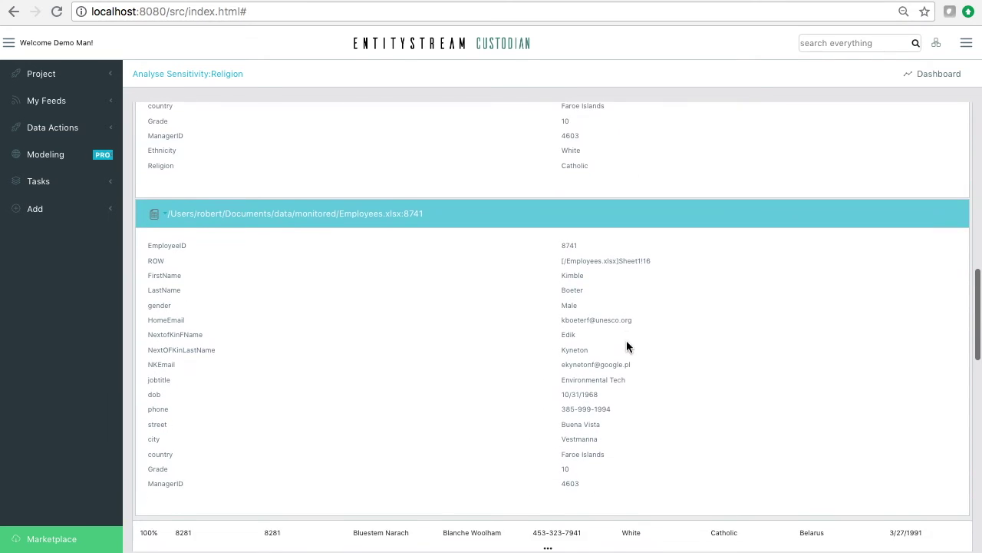
pyautogui.scroll(10, 634, 356)
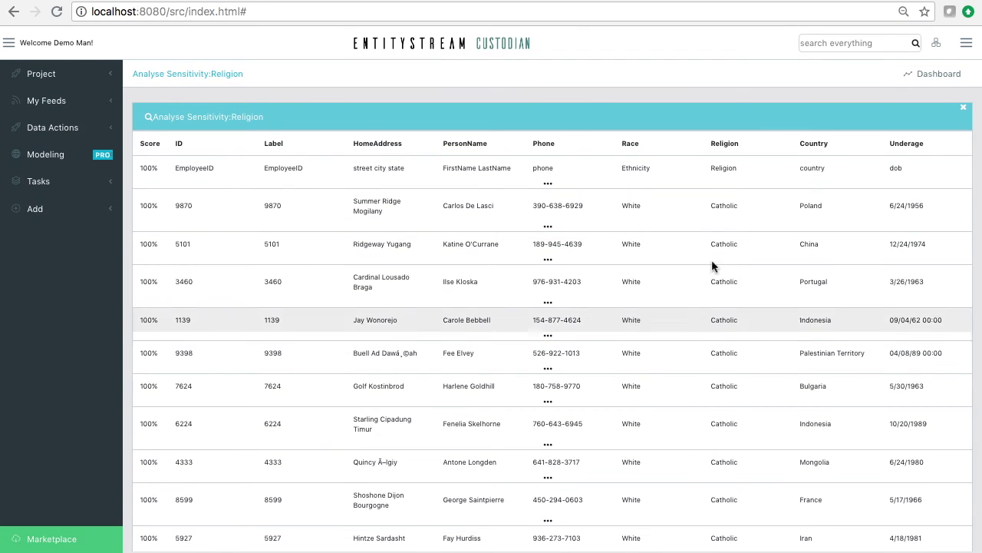
pyautogui.click(949, 77)
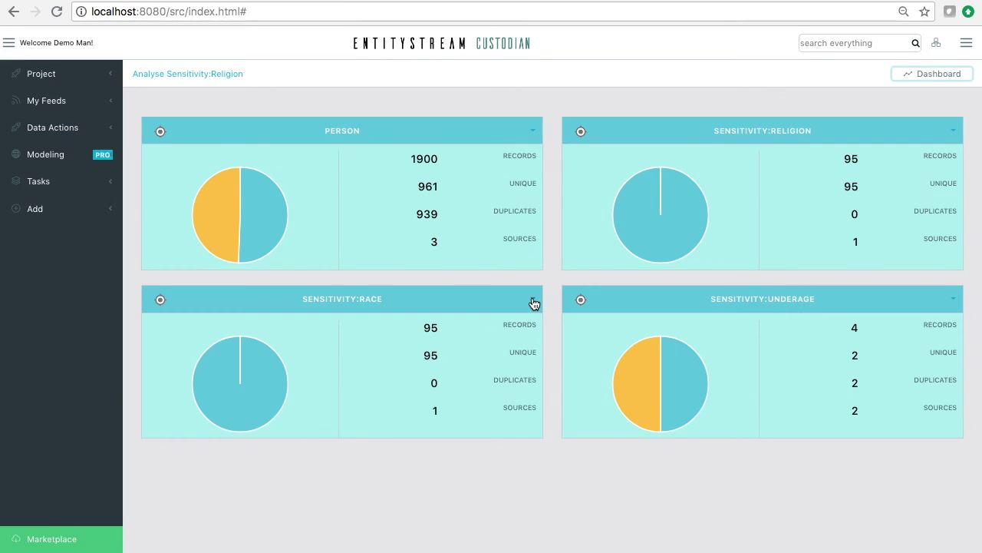
pyautogui.click(953, 302)
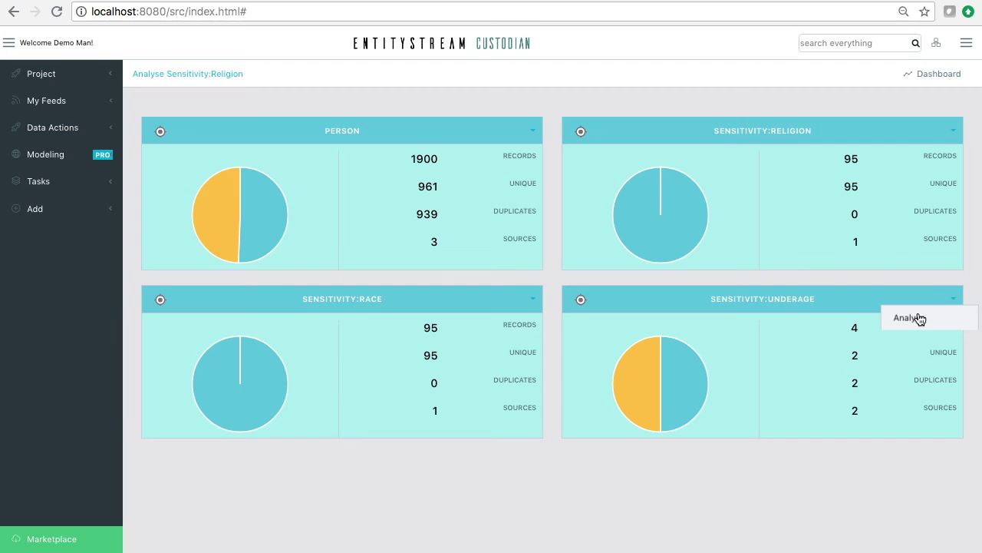
pyautogui.click(918, 317)
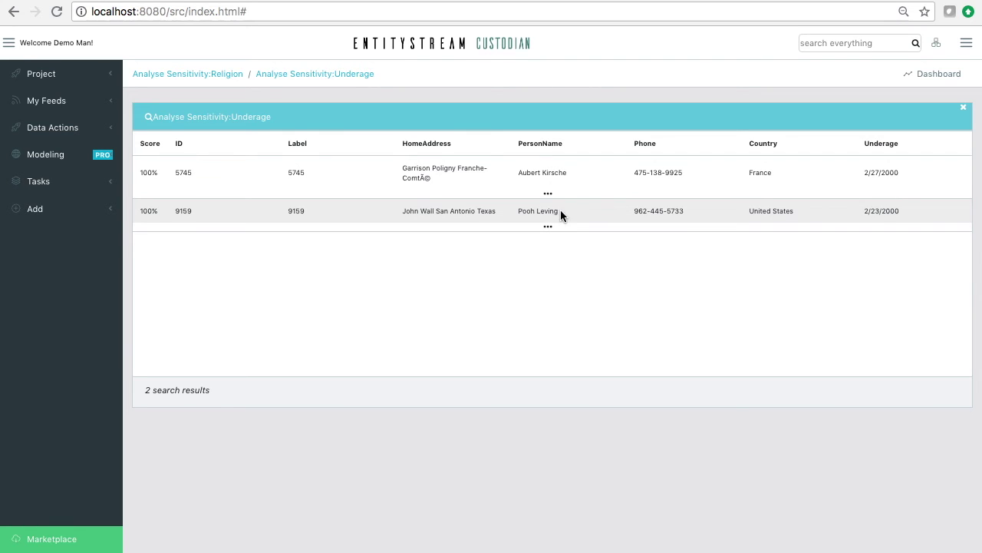
pyautogui.click(547, 227)
pyautogui.scroll(-5, 558, 348)
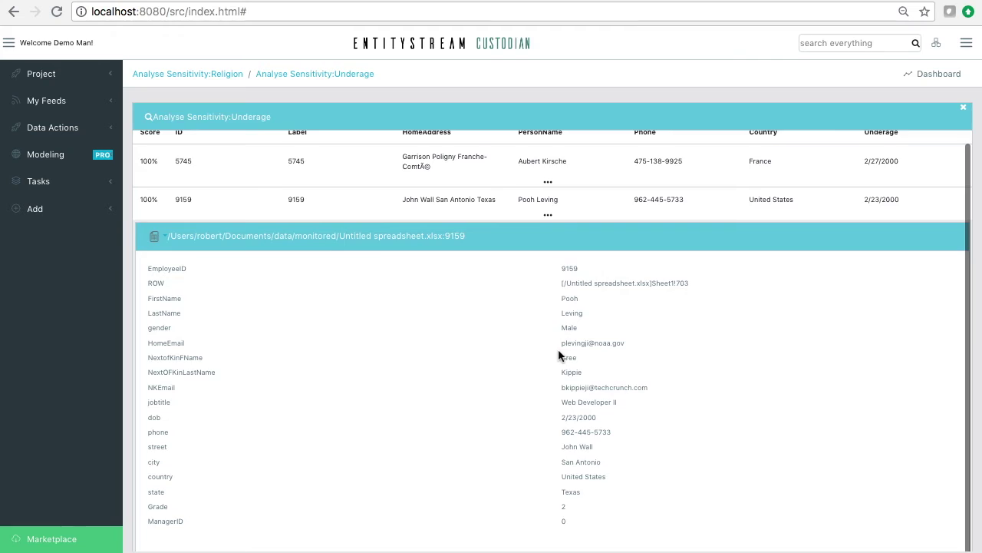
pyautogui.scroll(5, 559, 353)
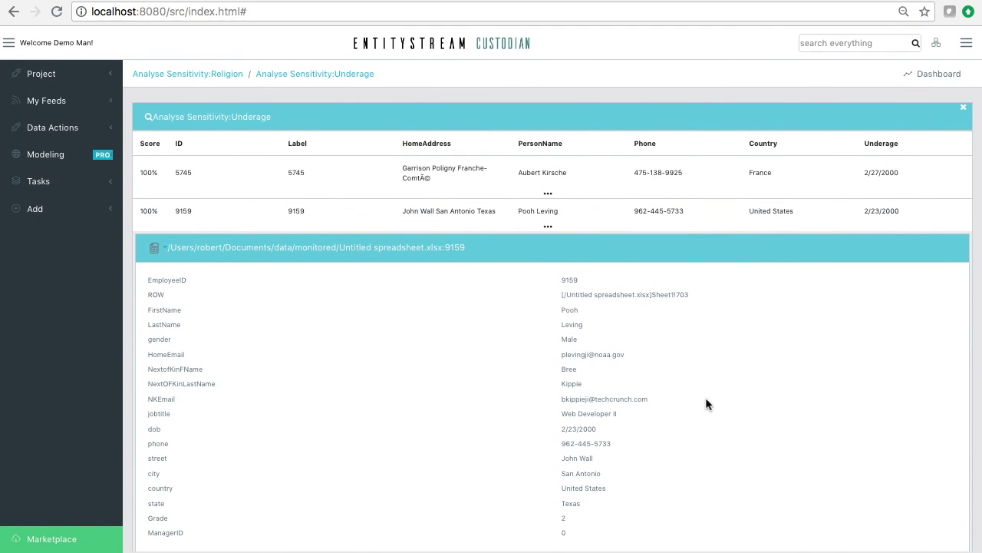
pyautogui.click(548, 225)
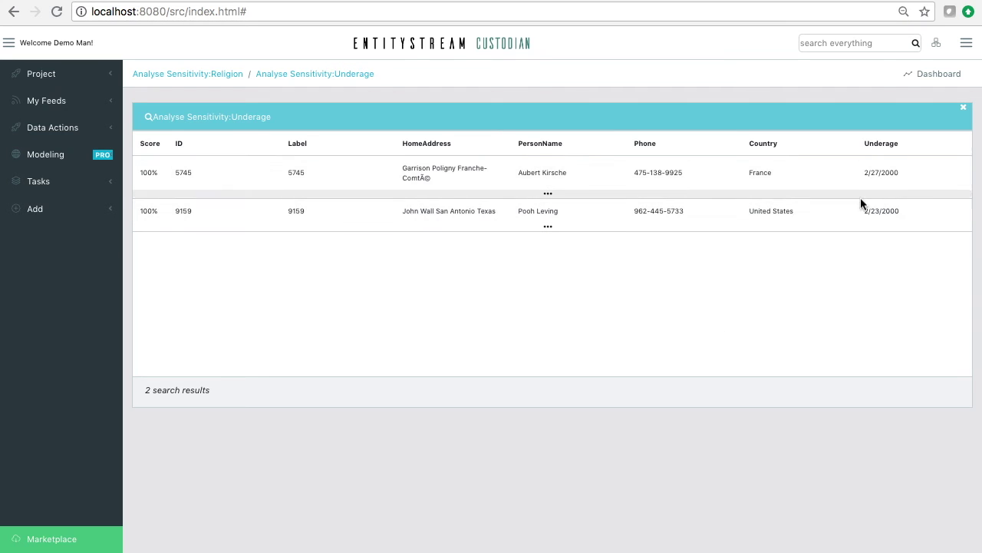
pyautogui.click(943, 74)
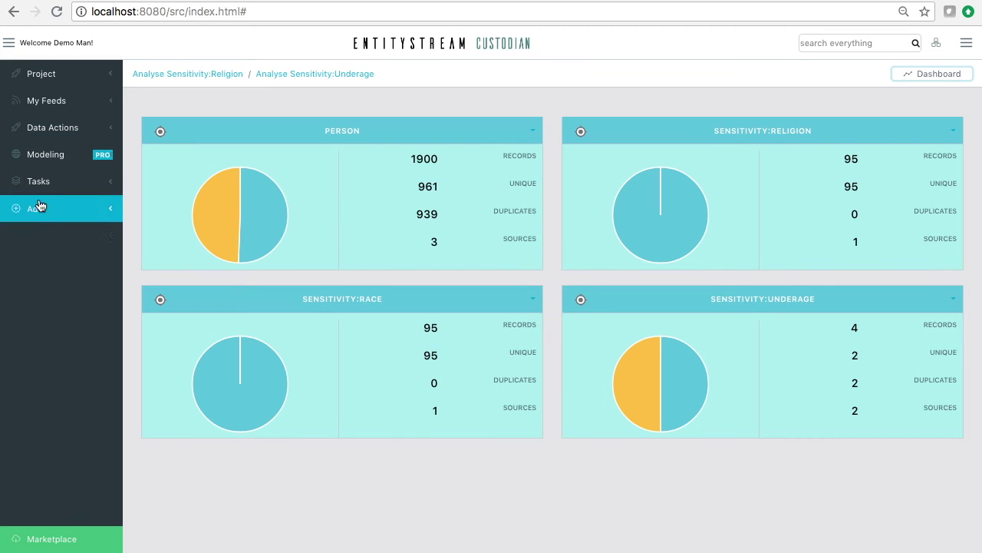
# Open Modeling > Quality Rules and filter the rule type to Formula.
pyautogui.click(44, 157)
pyautogui.click(67, 232)
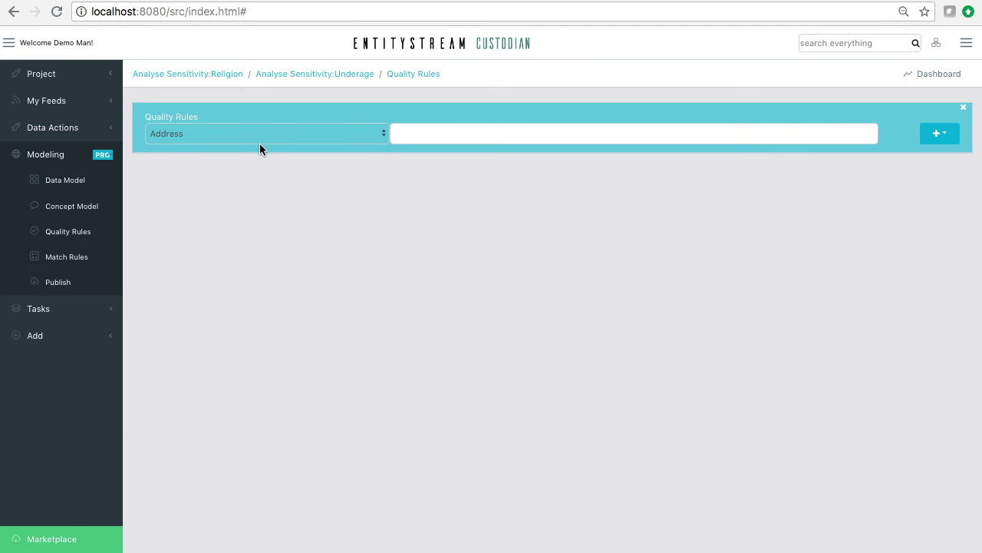
pyautogui.click(262, 135)
pyautogui.click(329, 134)
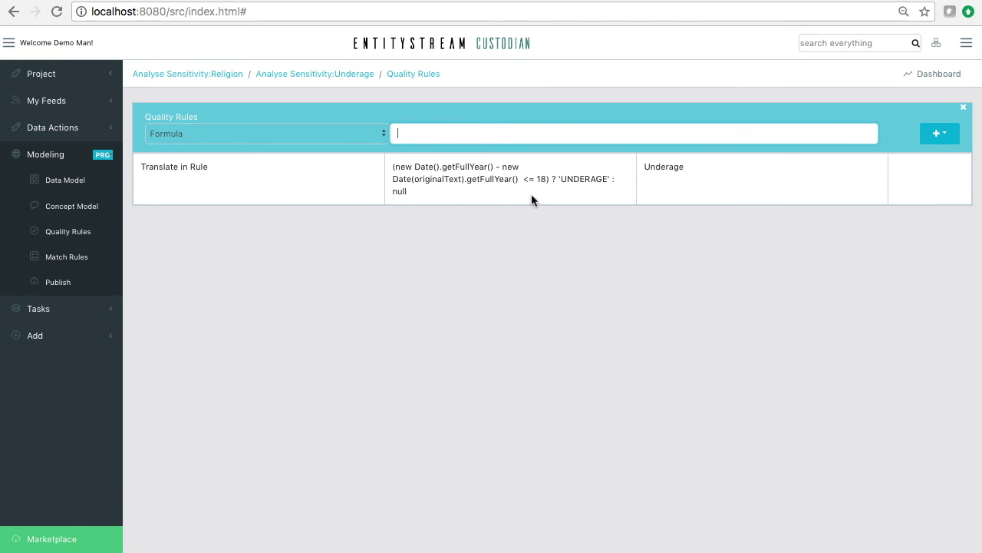
# Inspect the Underage formula marking ages 18 or under as UNDERAGE, then return to Dashboard.
pyautogui.moveTo(417, 191); pyautogui.dragTo(391, 170)
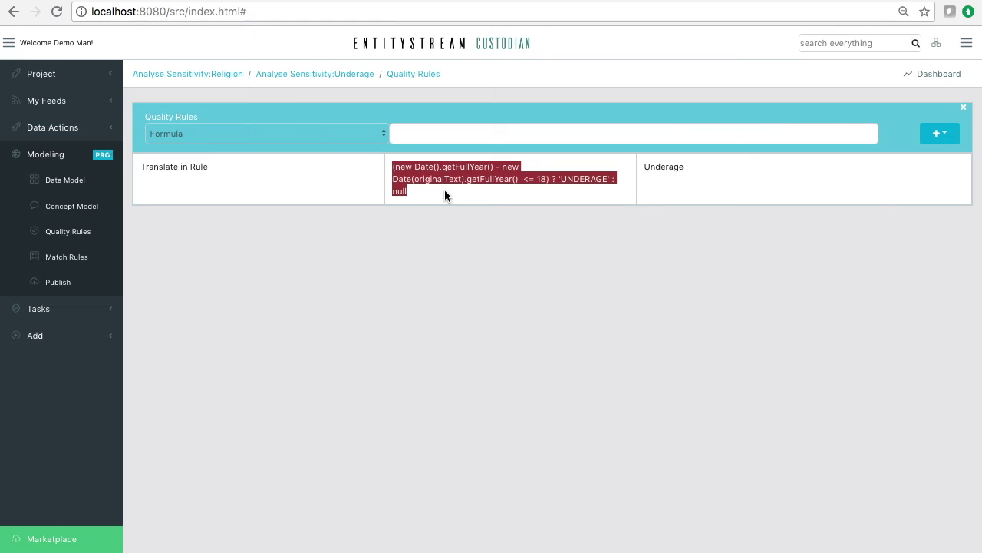
pyautogui.doubleClick(465, 166)
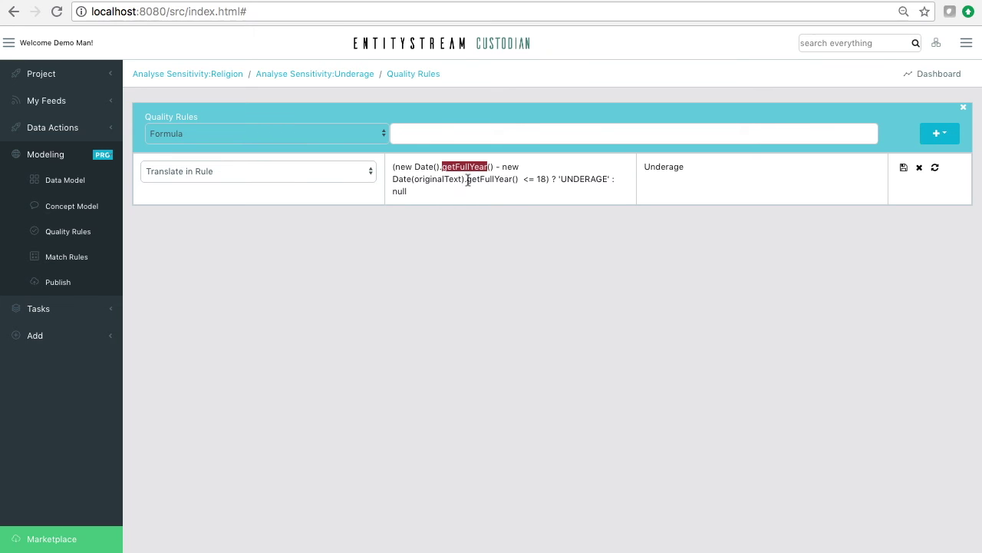
pyautogui.doubleClick(433, 178)
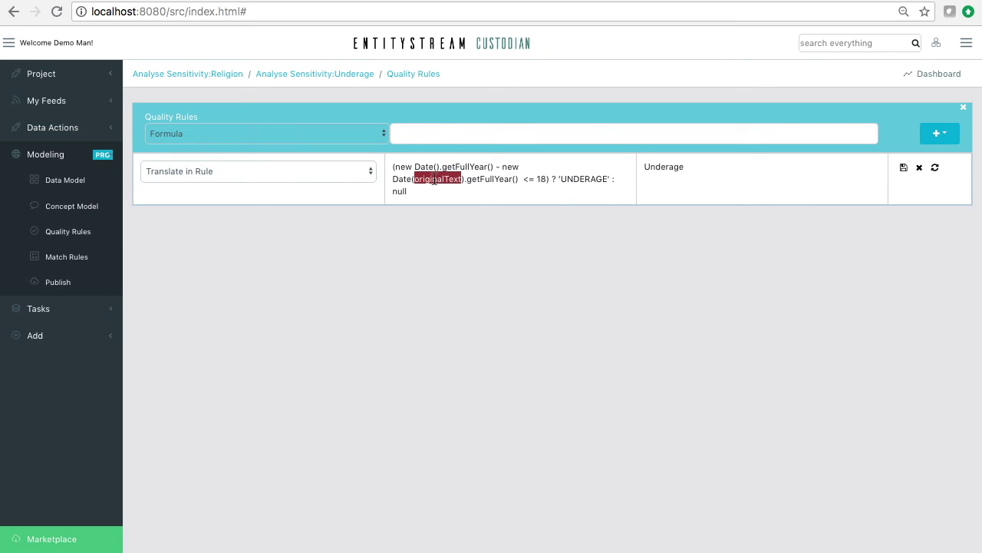
pyautogui.click(545, 180)
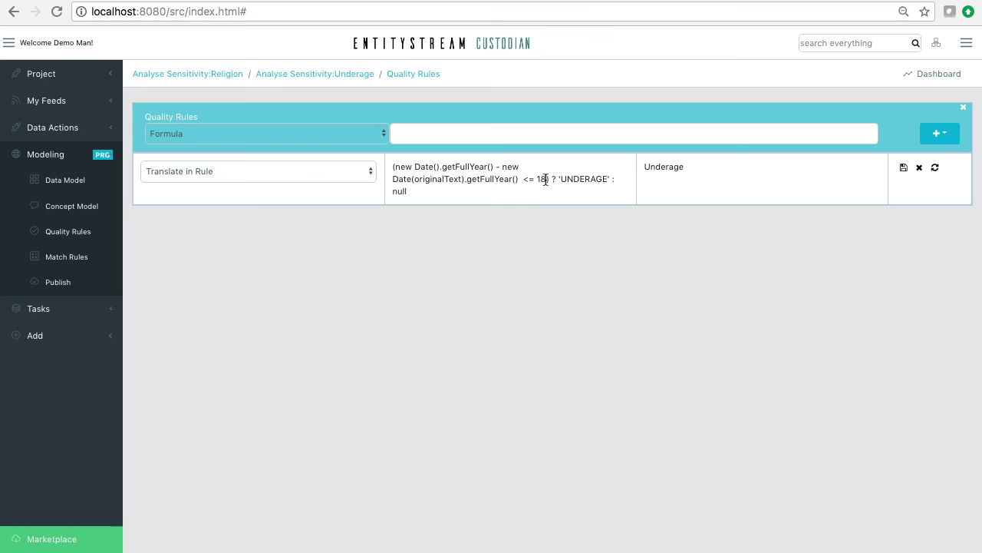
pyautogui.doubleClick(588, 179)
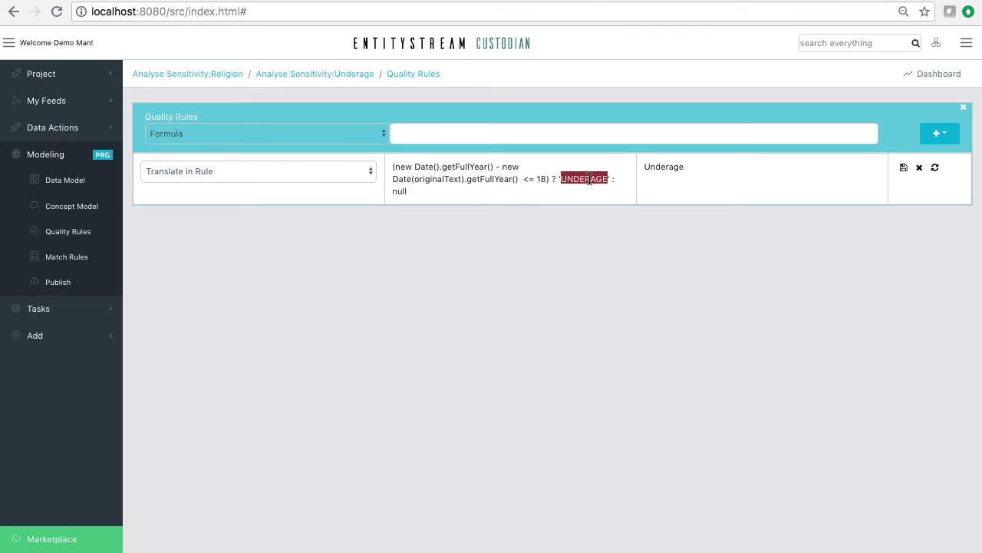
pyautogui.click(545, 179)
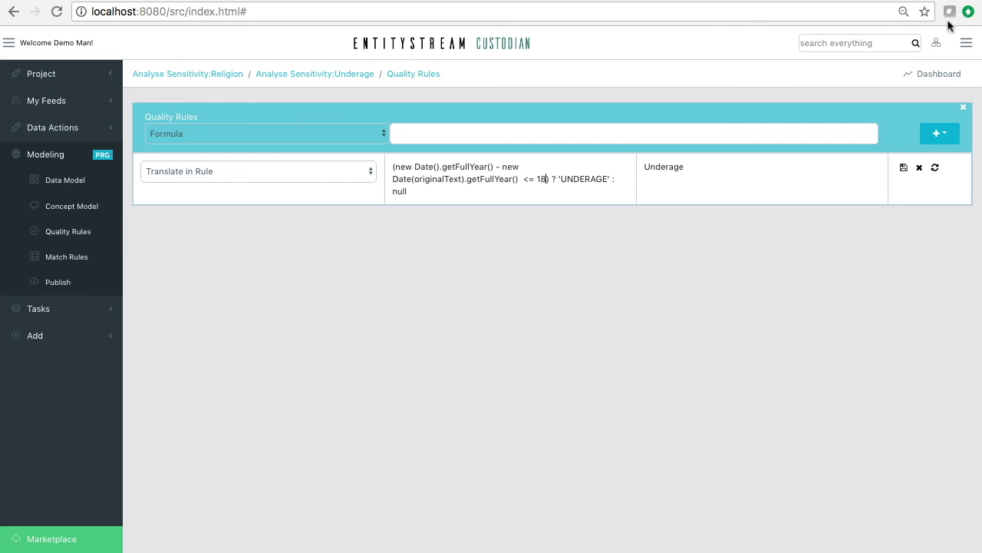
pyautogui.click(938, 74)
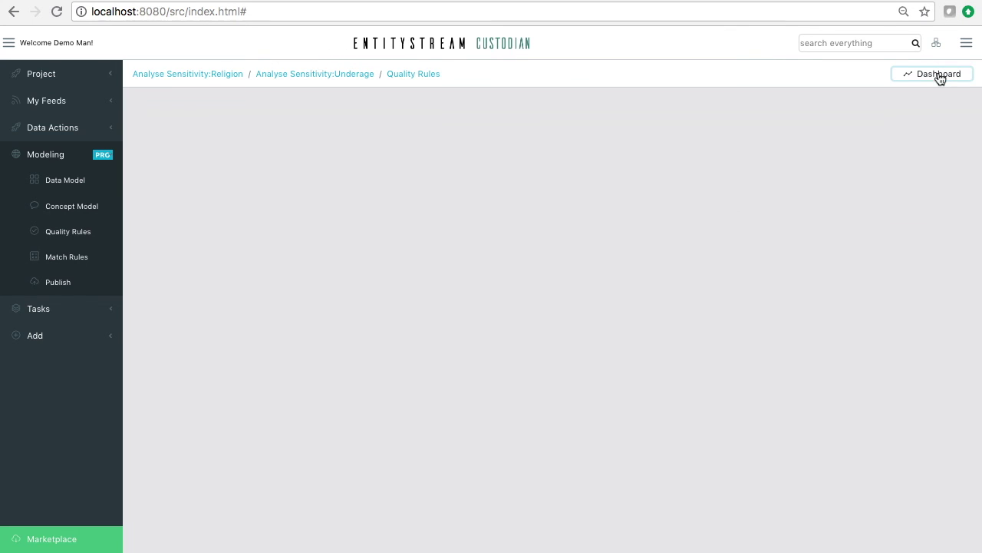
# Search everything for the employee's full name and expand the single 100% match.
pyautogui.doubleClick(796, 298)
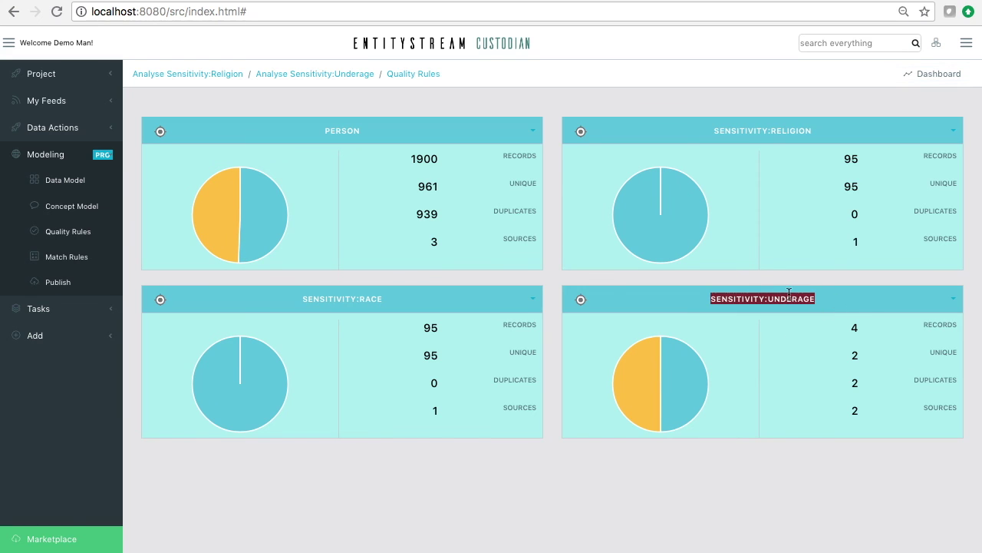
pyautogui.click(856, 43)
pyautogui.press('Return')
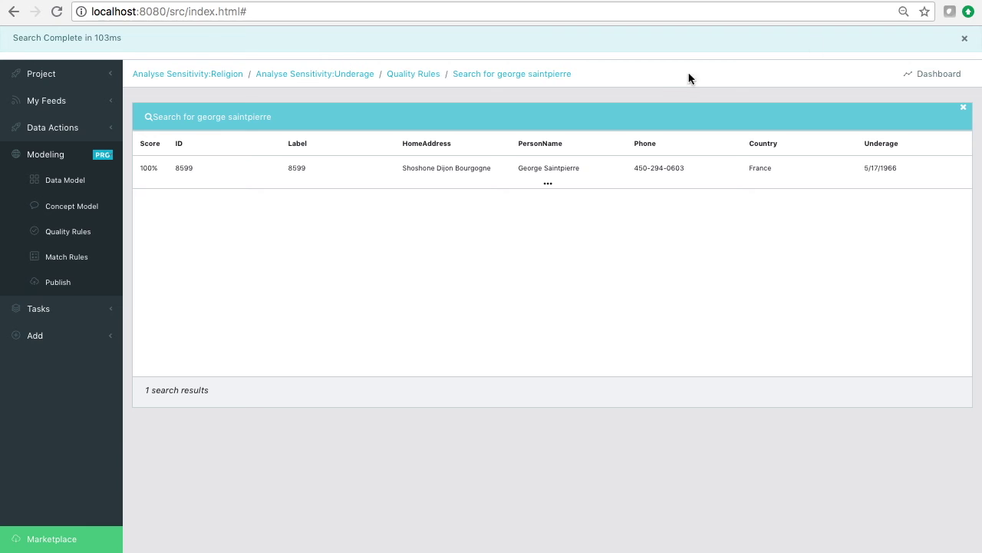
pyautogui.click(551, 182)
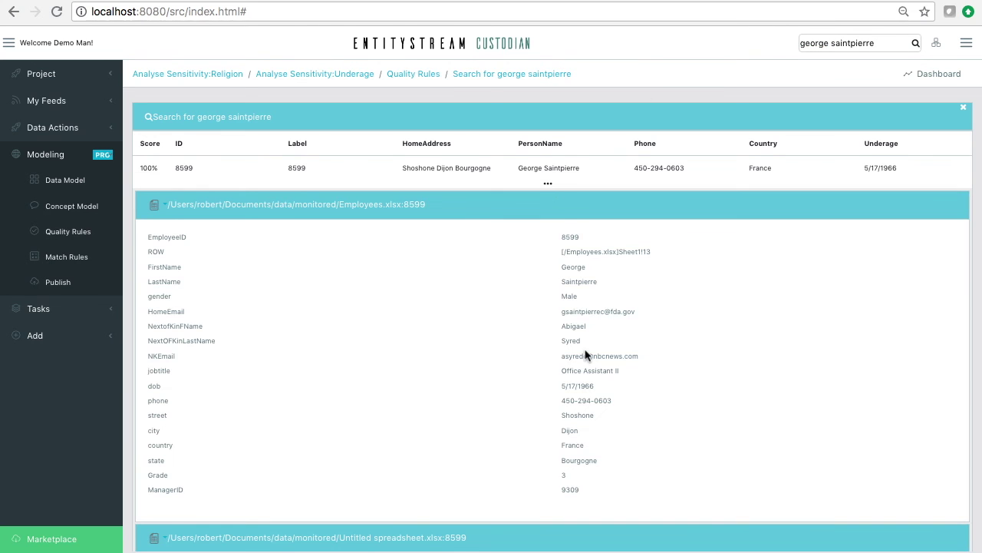
pyautogui.scroll(-2, 585, 354)
pyautogui.scroll(-2, 585, 354)
pyautogui.scroll(4, 585, 354)
# Show the Employees.xlsx record's actions and scroll through its detail panels.
pyautogui.click(160, 204)
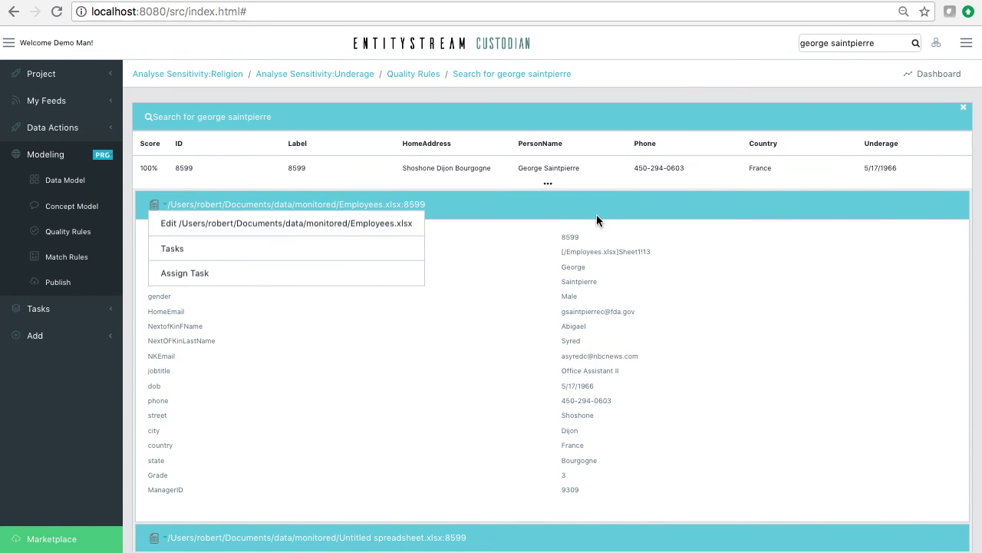
pyautogui.scroll(-3, 575, 295)
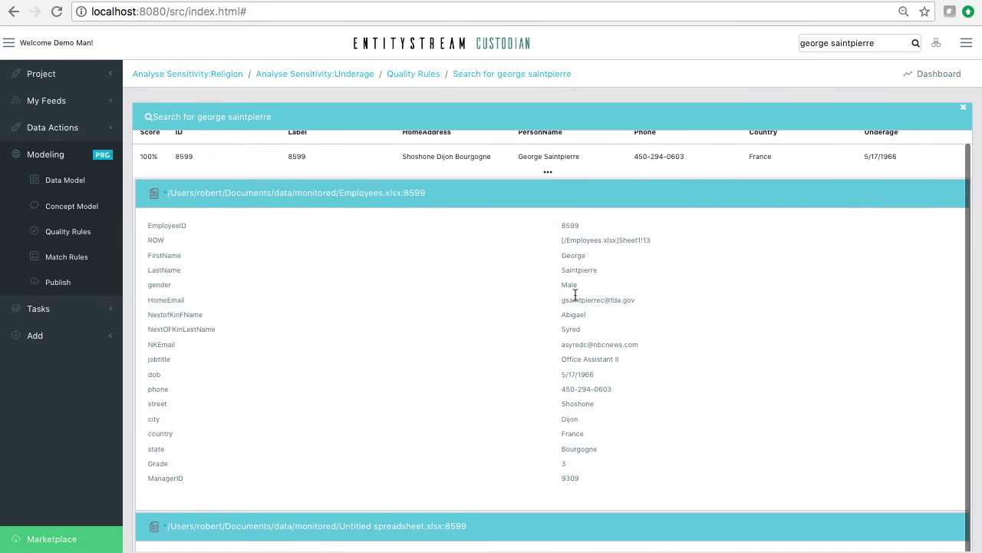
pyautogui.scroll(-4, 575, 296)
pyautogui.scroll(7, 609, 294)
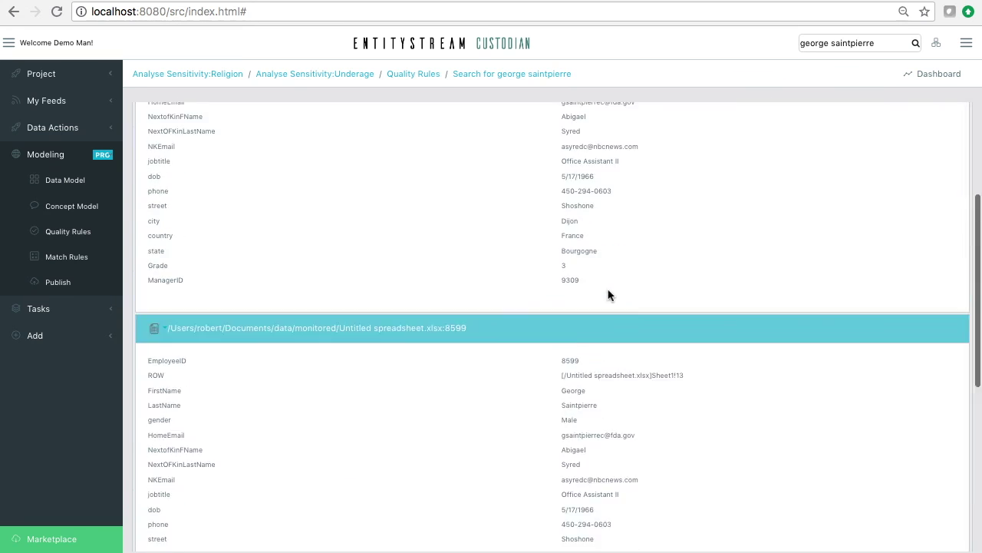
pyautogui.moveTo(881, 43); pyautogui.dragTo(731, 40)
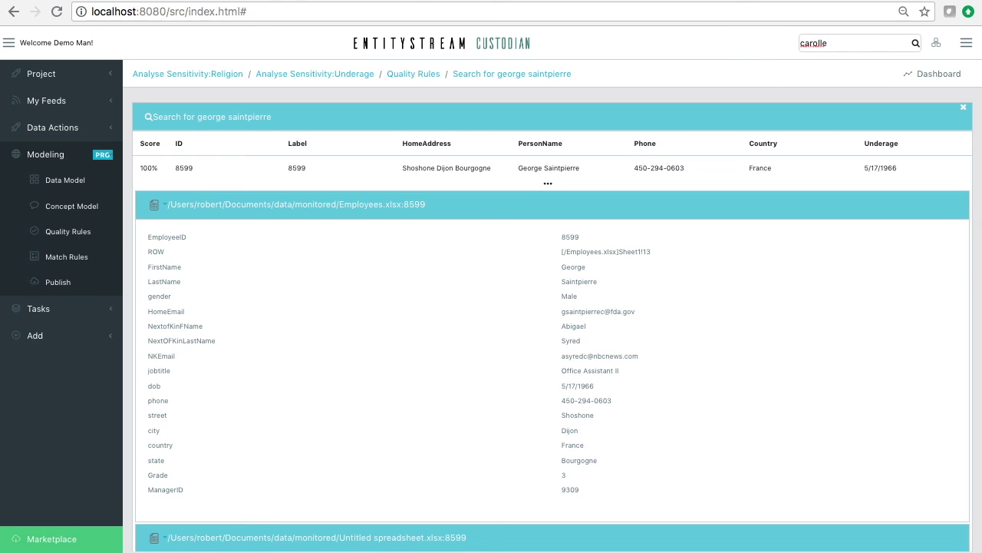
# Search for the second person's full name and expand the second 50% result's duplicate matches.
pyautogui.press('Return')
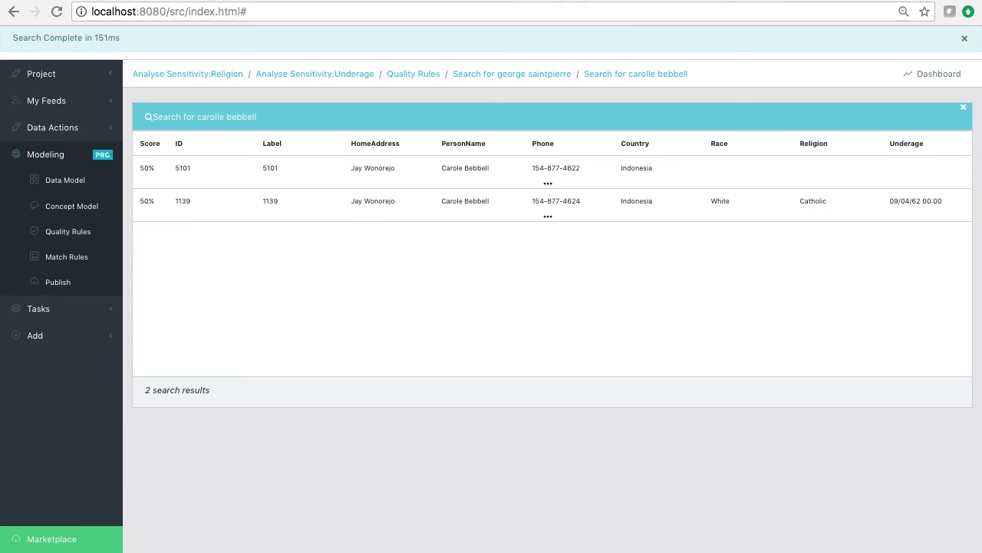
pyautogui.click(545, 185)
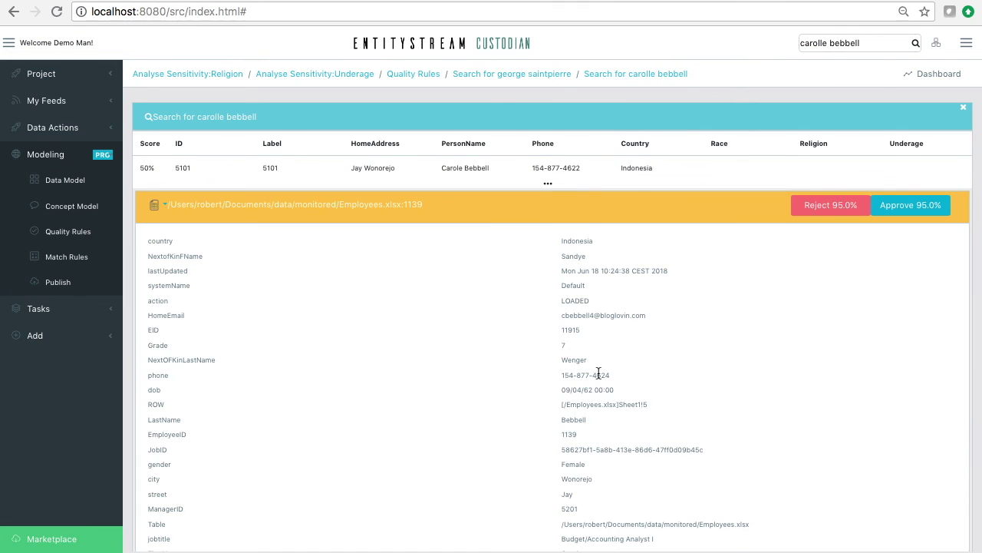
pyautogui.scroll(-5, 599, 373)
pyautogui.scroll(-8, 599, 373)
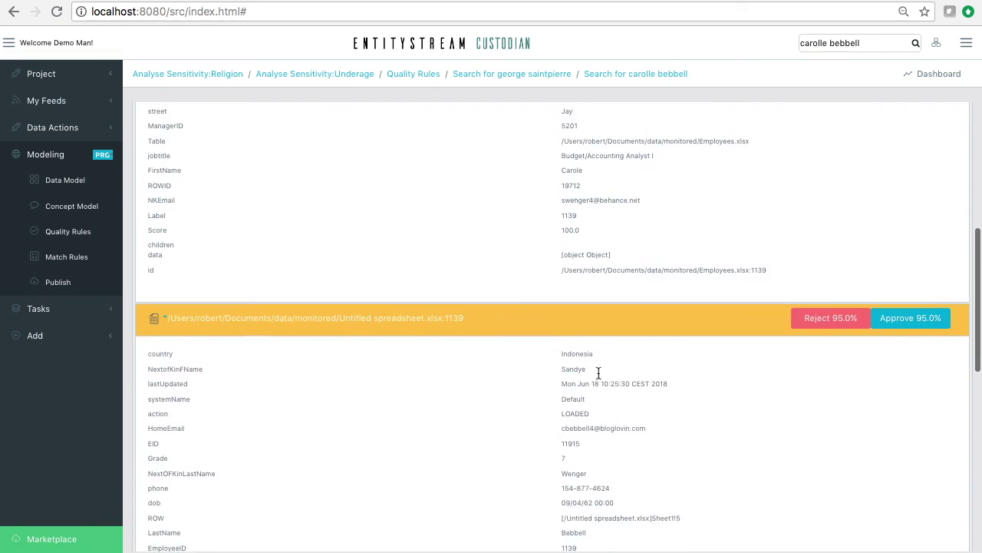
pyautogui.scroll(10, 599, 373)
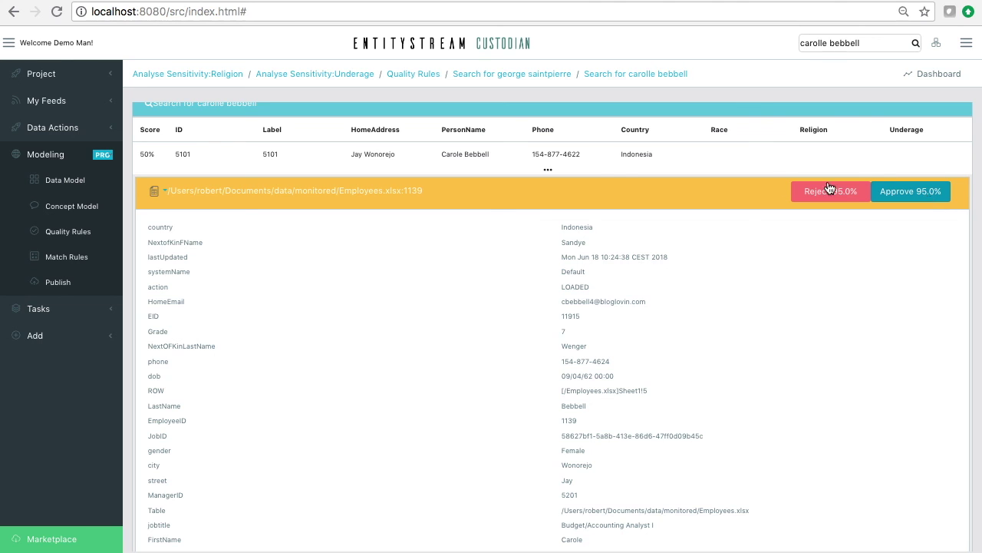
# Decide on the 95.0% duplicate match with Reject/Approve and review the remaining matches.
pyautogui.click(907, 191)
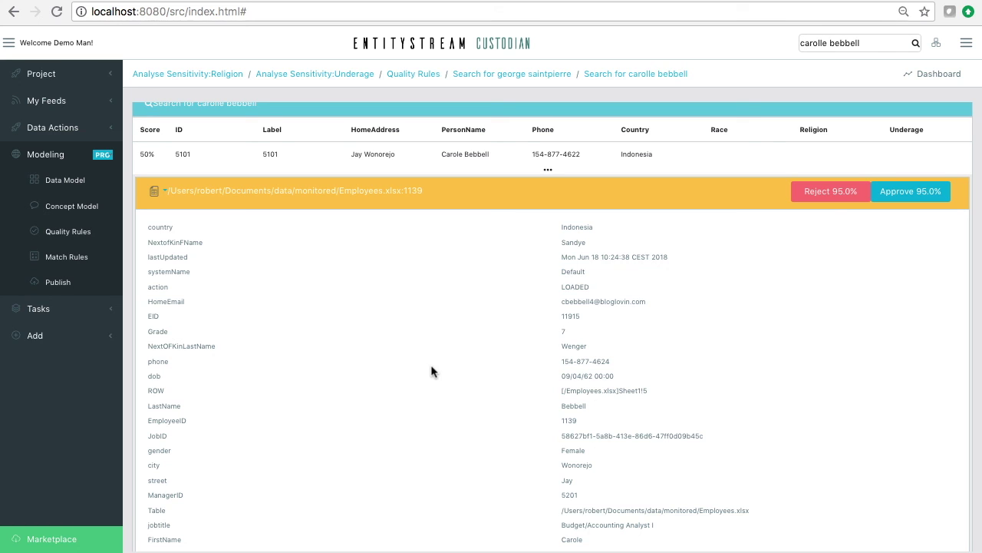
pyautogui.scroll(1, 532, 283)
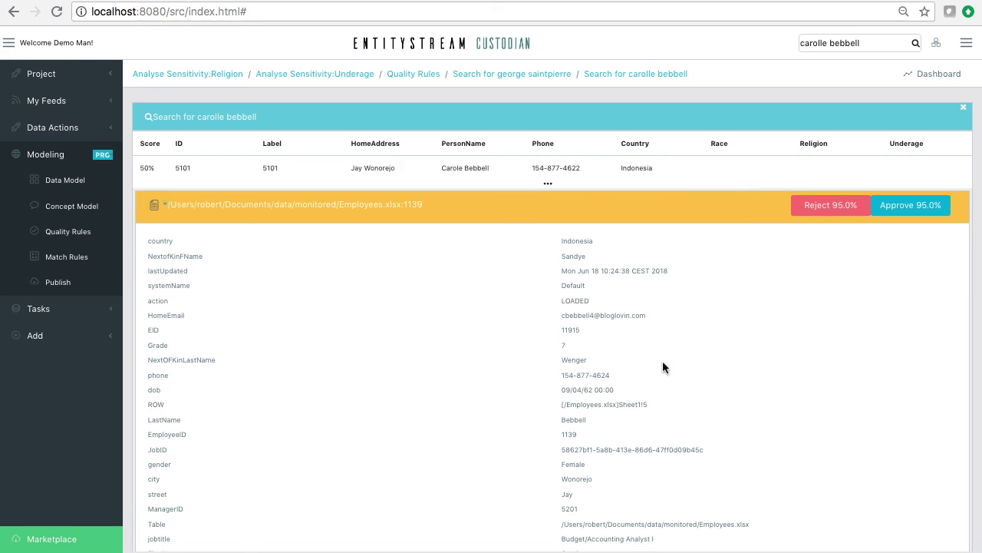
pyautogui.scroll(-5, 663, 363)
pyautogui.scroll(-20, 663, 366)
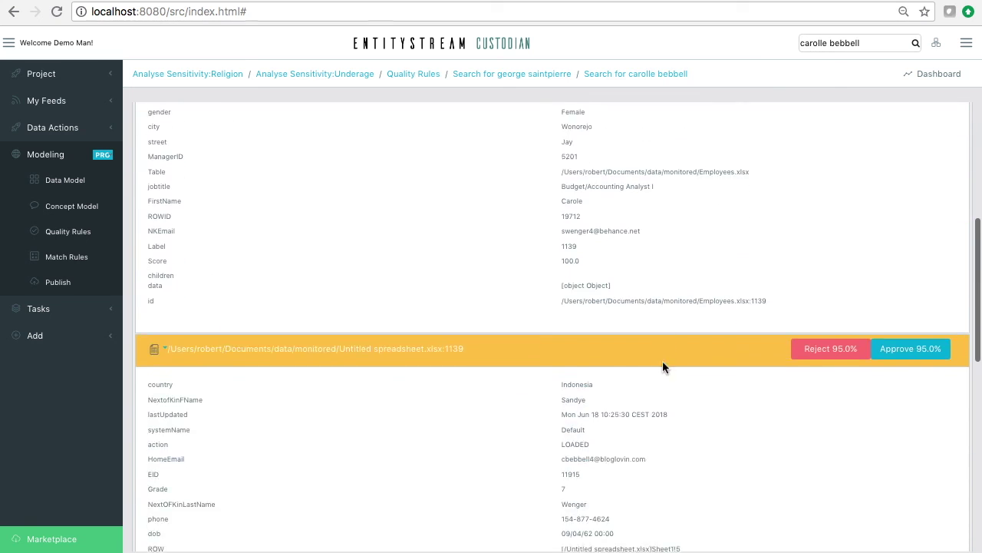
pyautogui.scroll(-3, 662, 367)
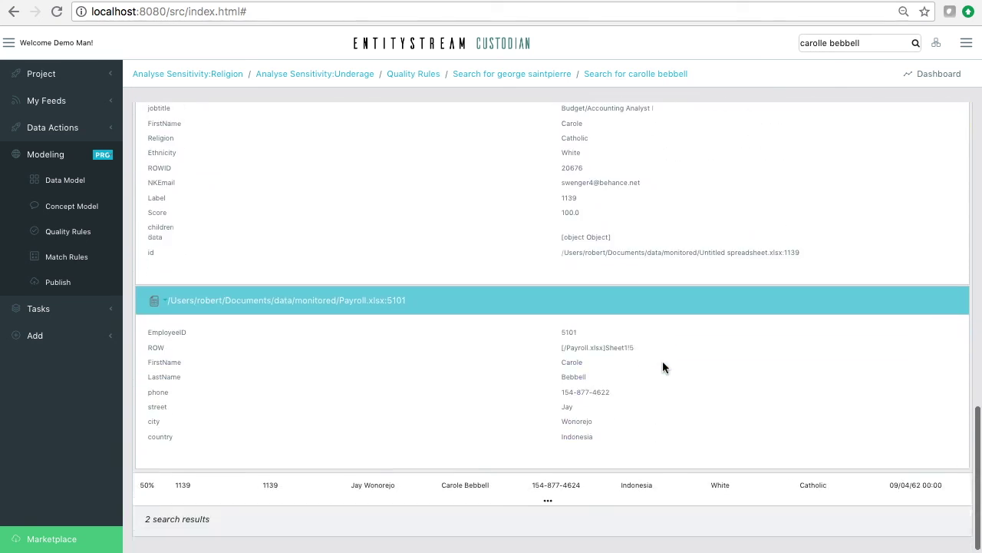